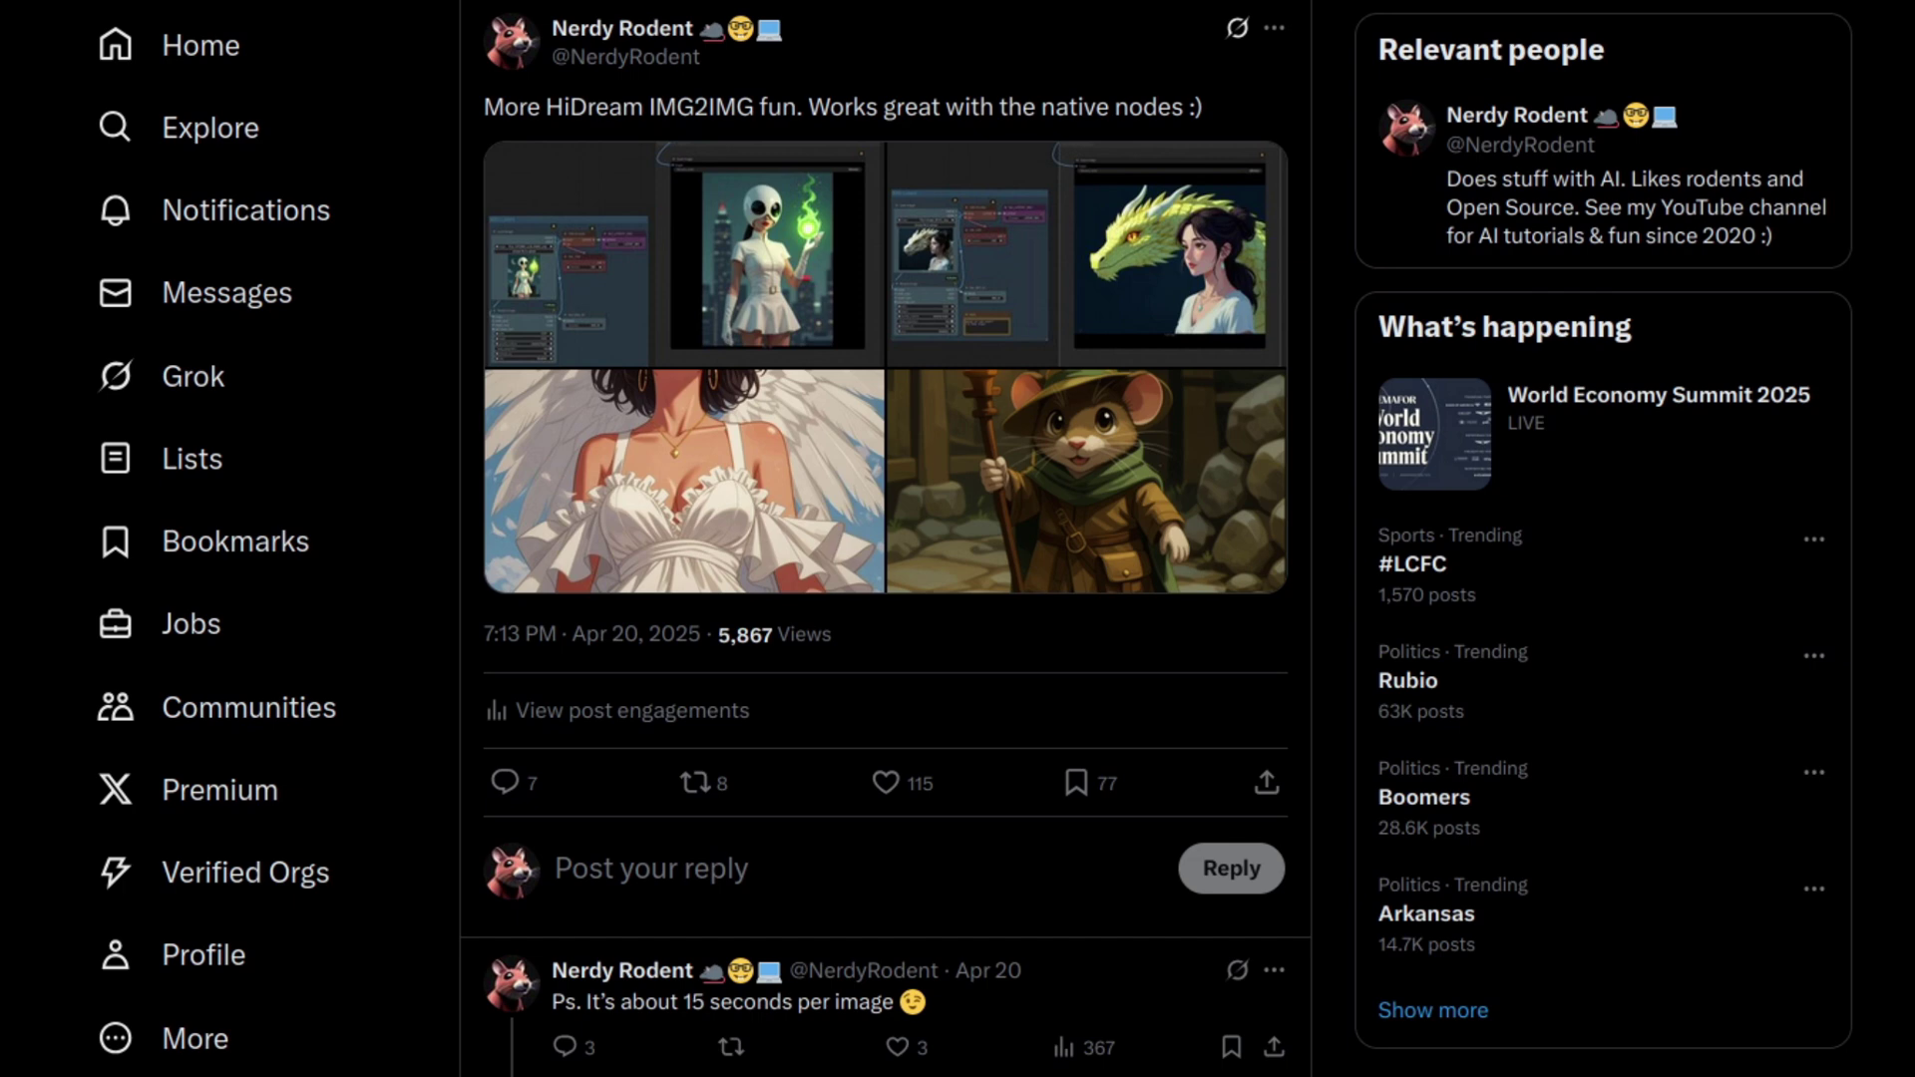
# Scroll to the HiDream IMG2IMG post's example images and advance the viewer to the dragon photo.
pyautogui.scroll(-5, 886, 539)
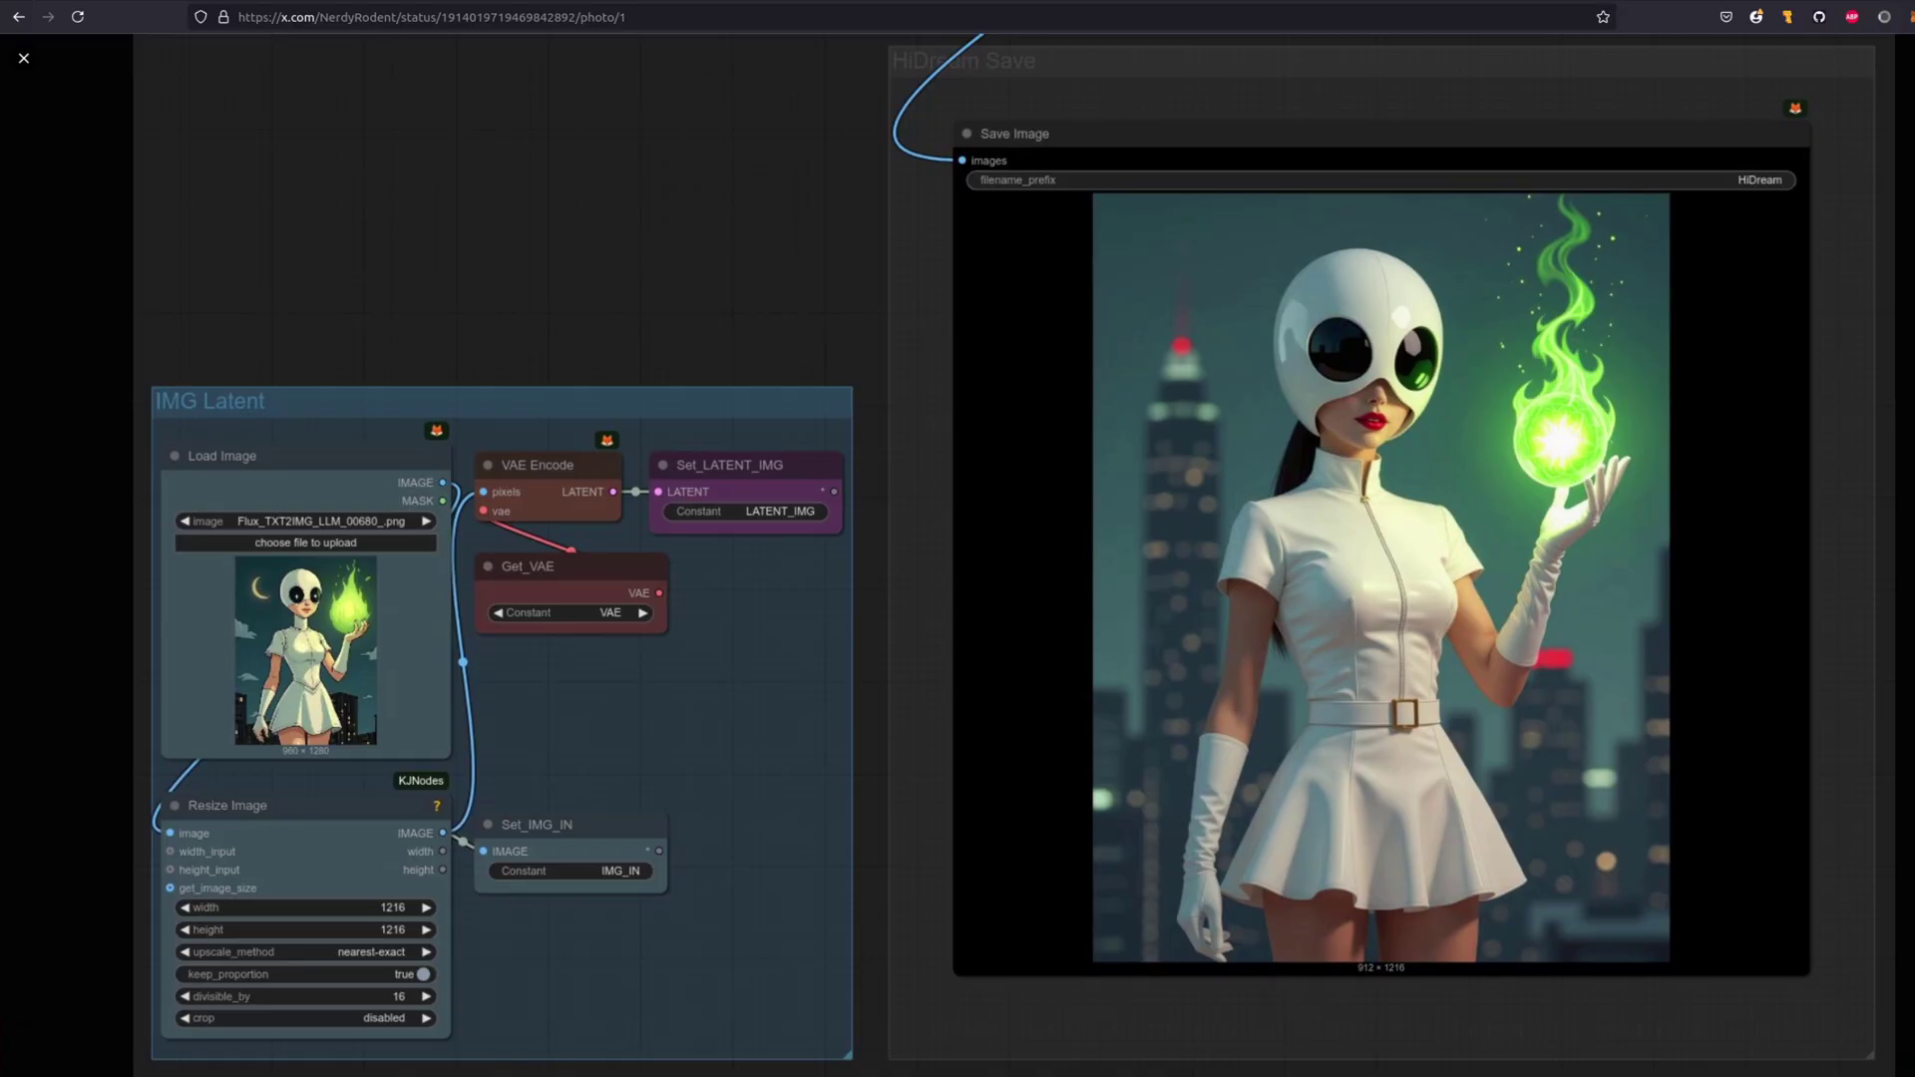
pyautogui.press('Right')
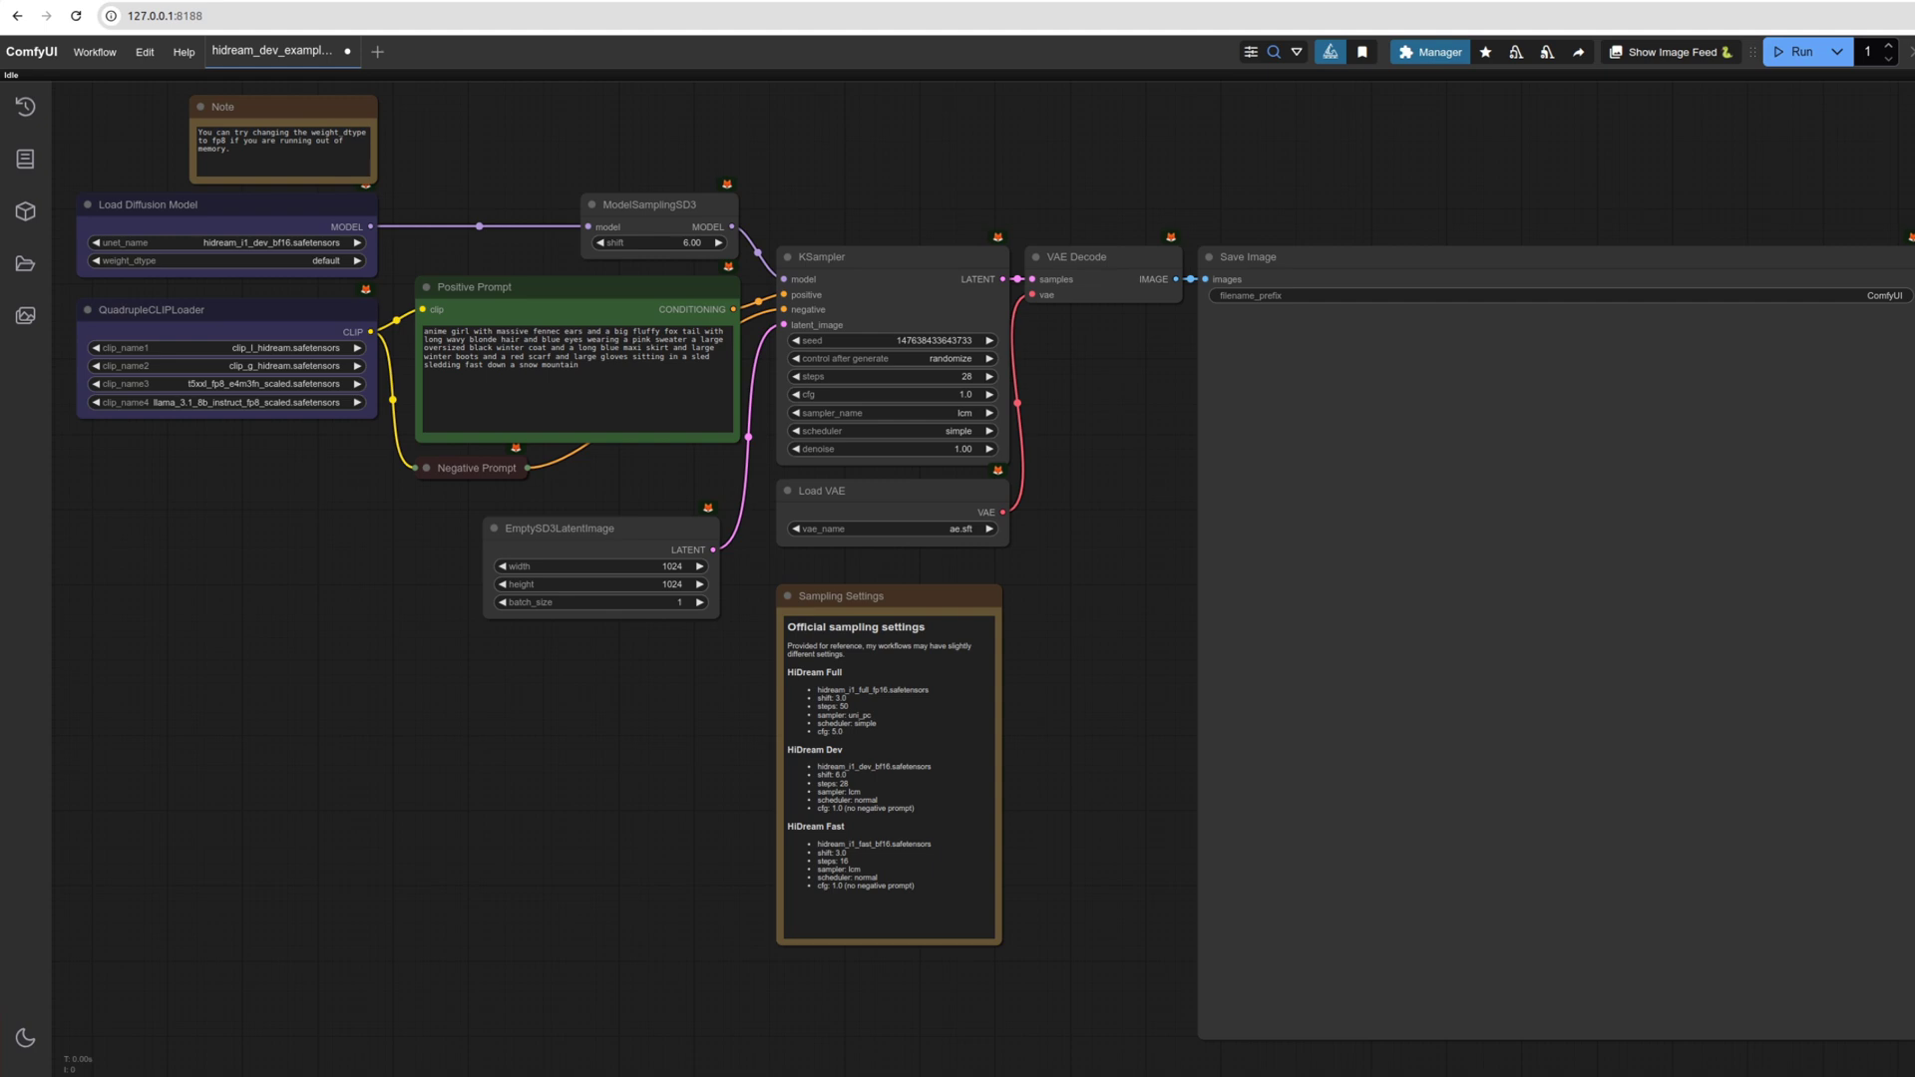
# Add a Load & Resize Image node to the canvas and place it on the left.
pyautogui.doubleClick(1066, 370)
pyautogui.write('Load Image')
pyautogui.click(1066, 371)
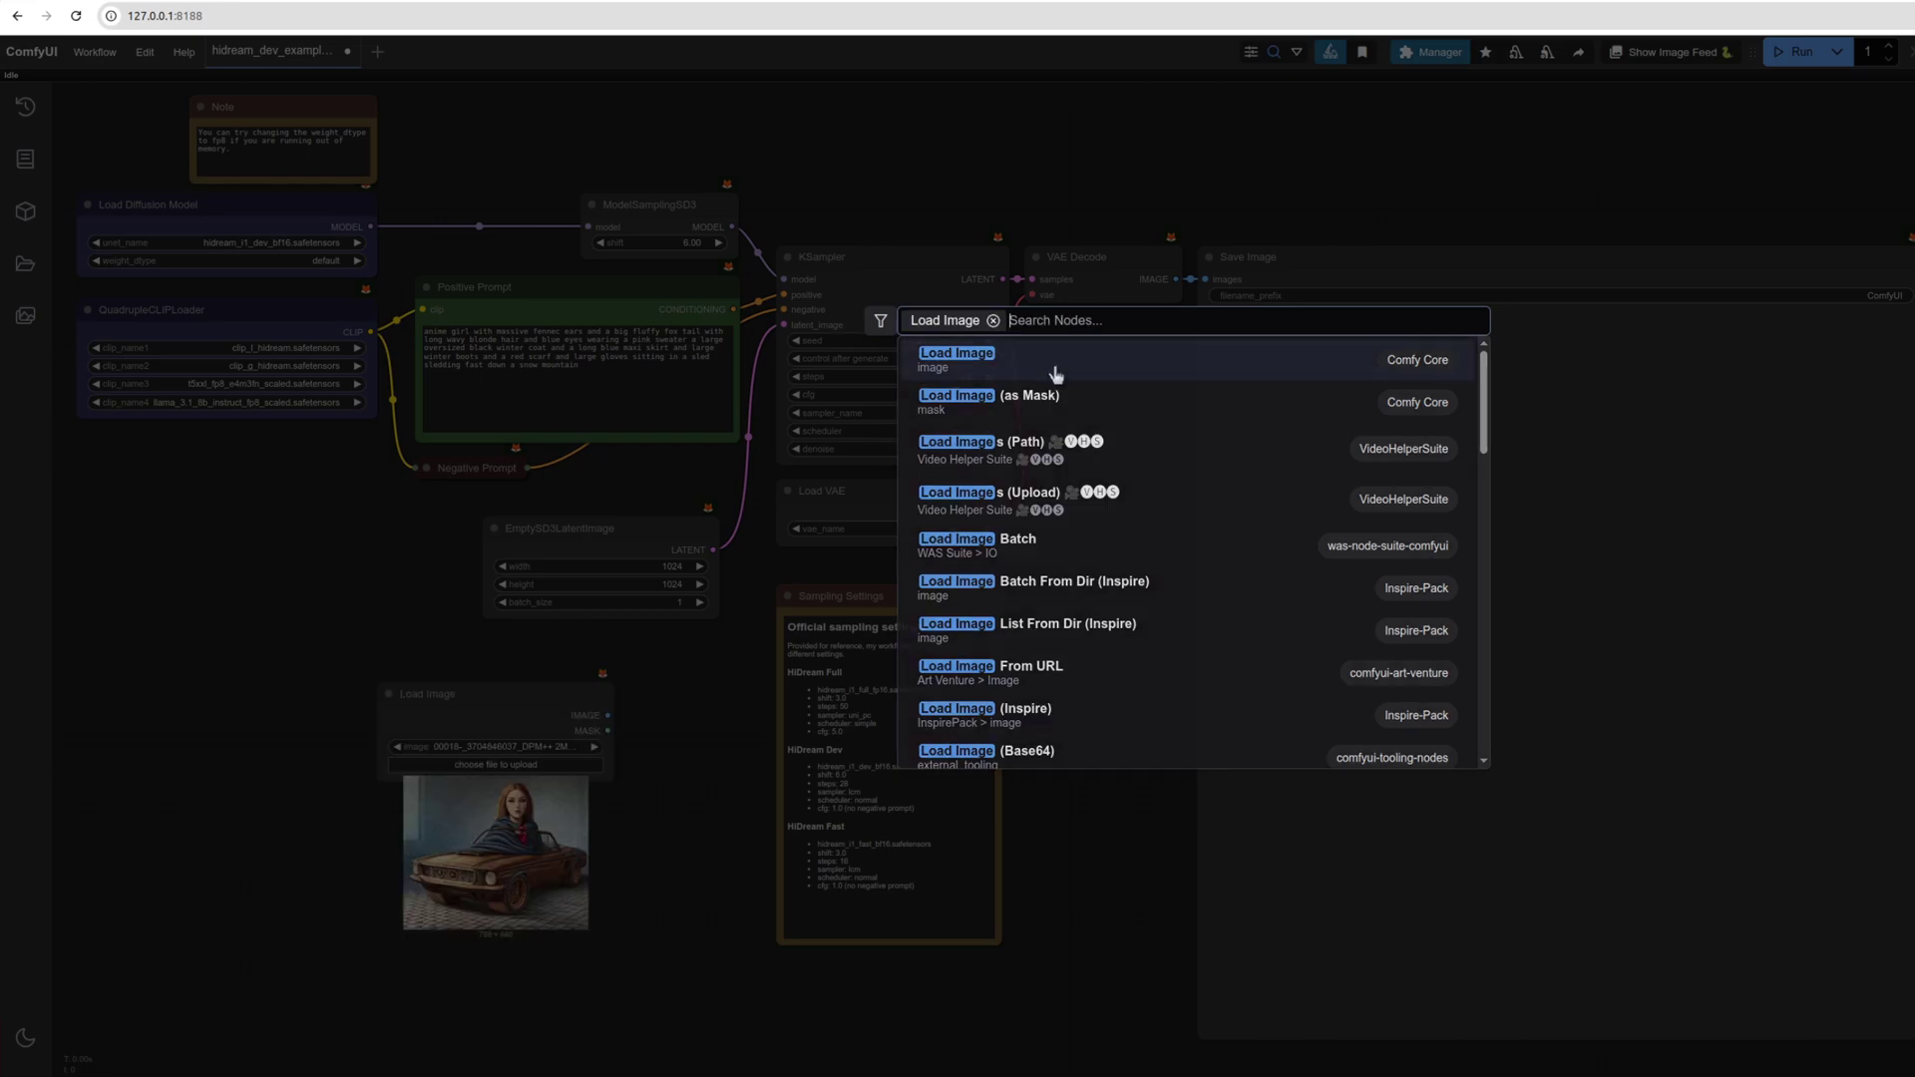
pyautogui.doubleClick(1087, 359)
pyautogui.write('Load &')
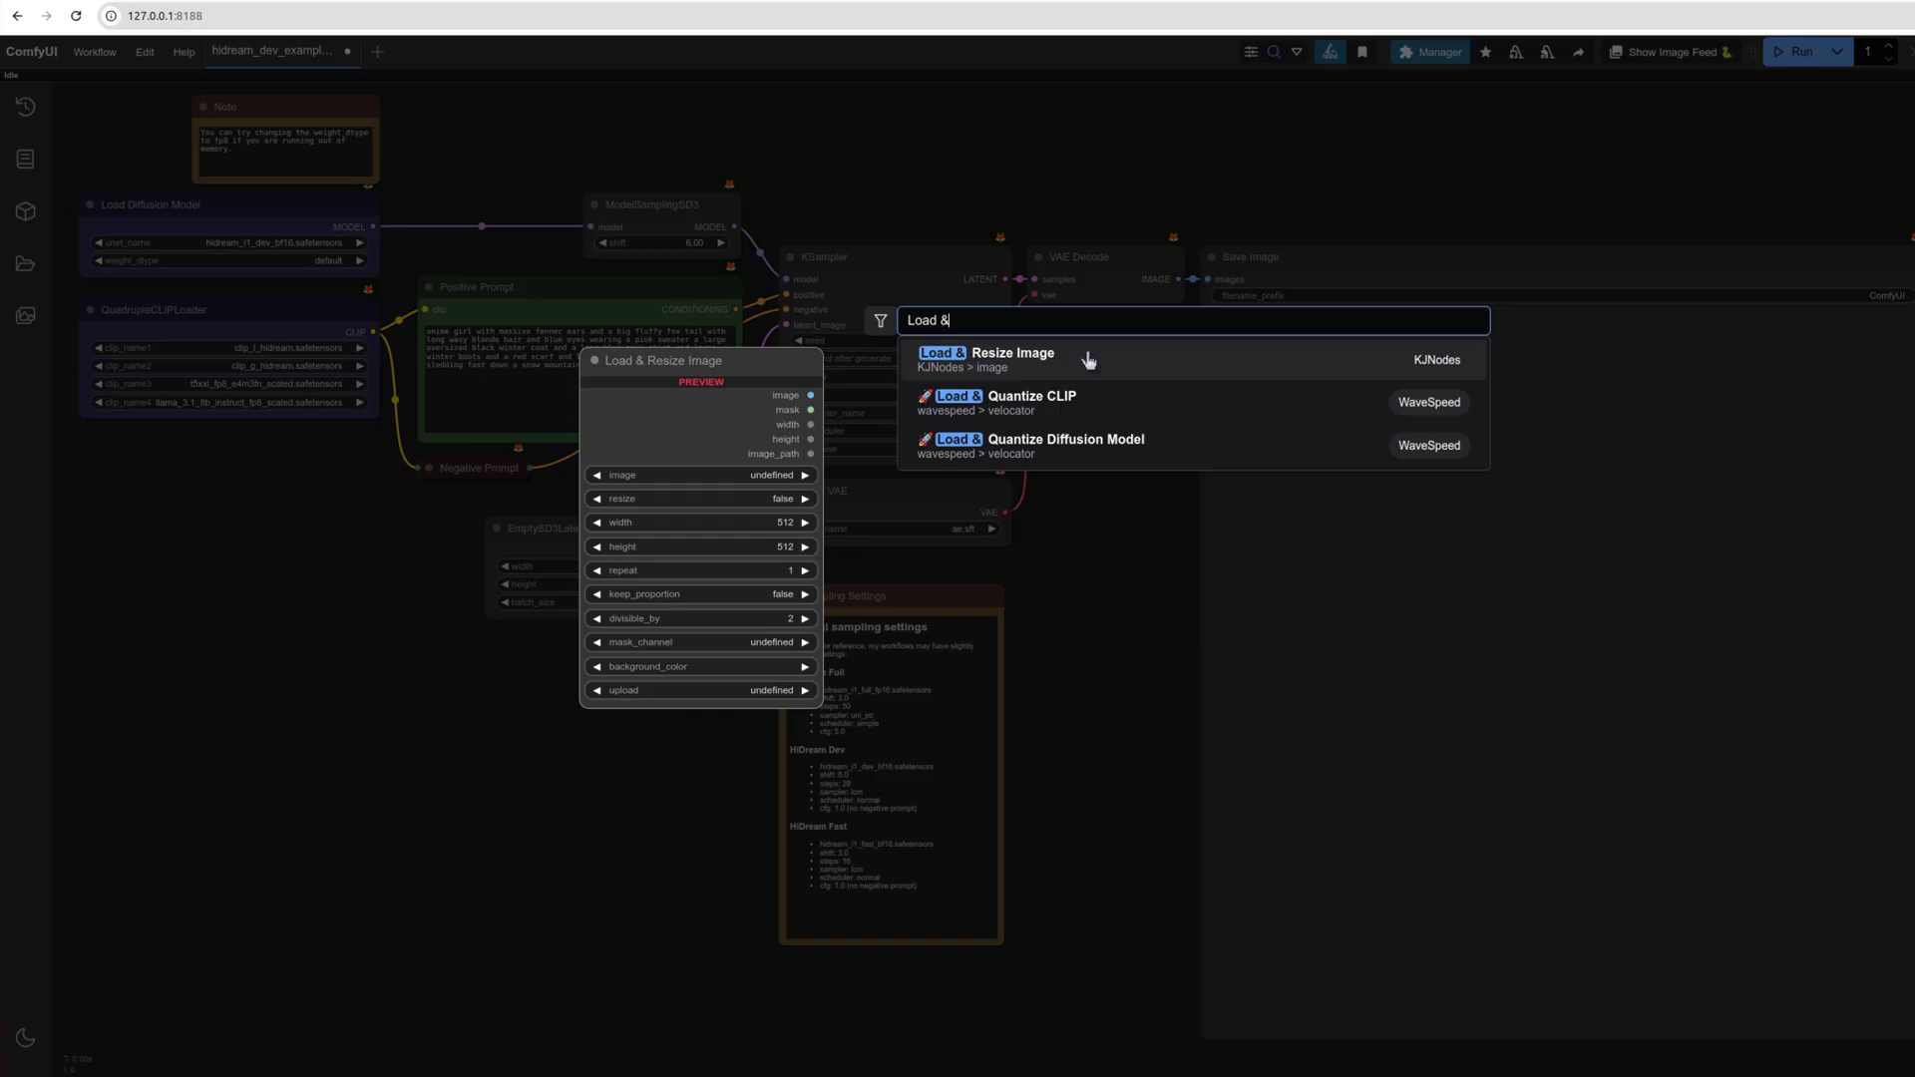
pyautogui.click(1087, 359)
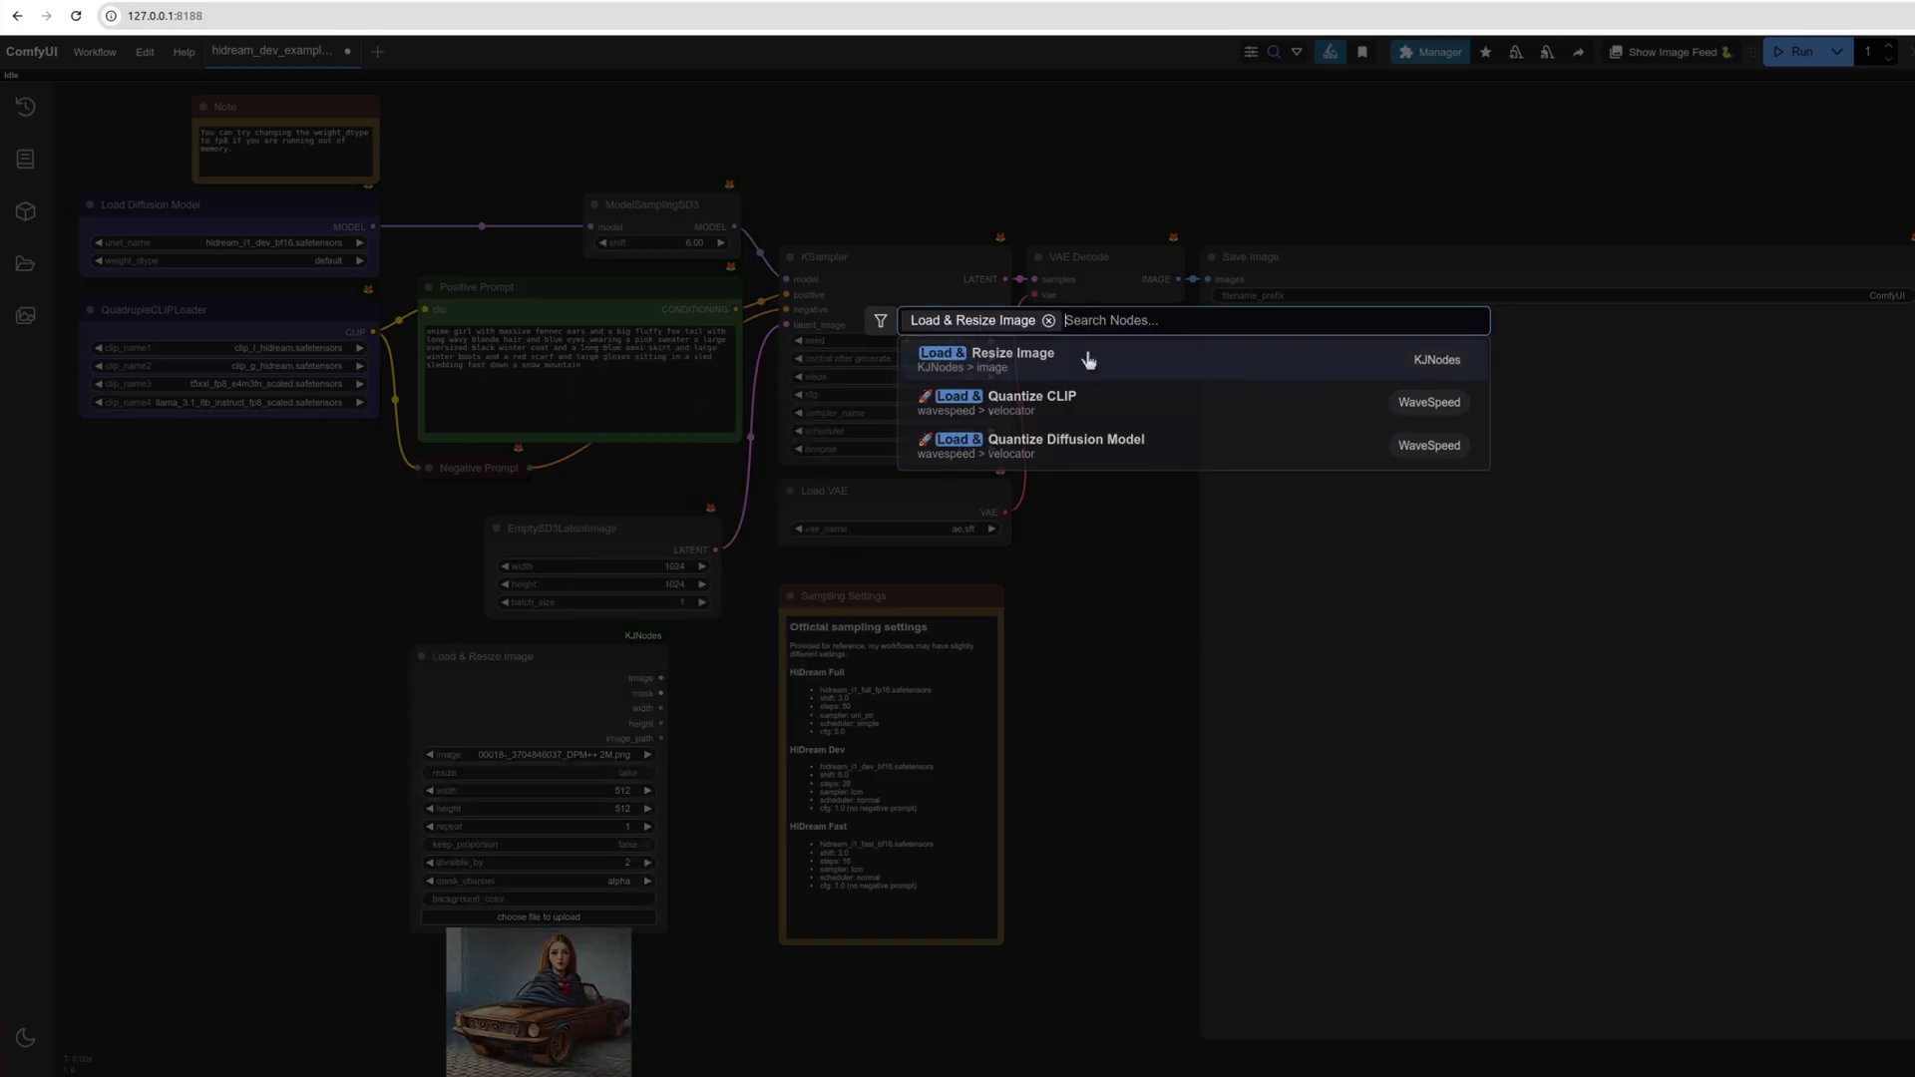
pyautogui.moveTo(470, 654); pyautogui.dragTo(158, 535)
# Encode its image with a new VAE Encode using Load VAE, feeding the KSampler latent_image.
pyautogui.moveTo(338, 556); pyautogui.dragTo(498, 693)
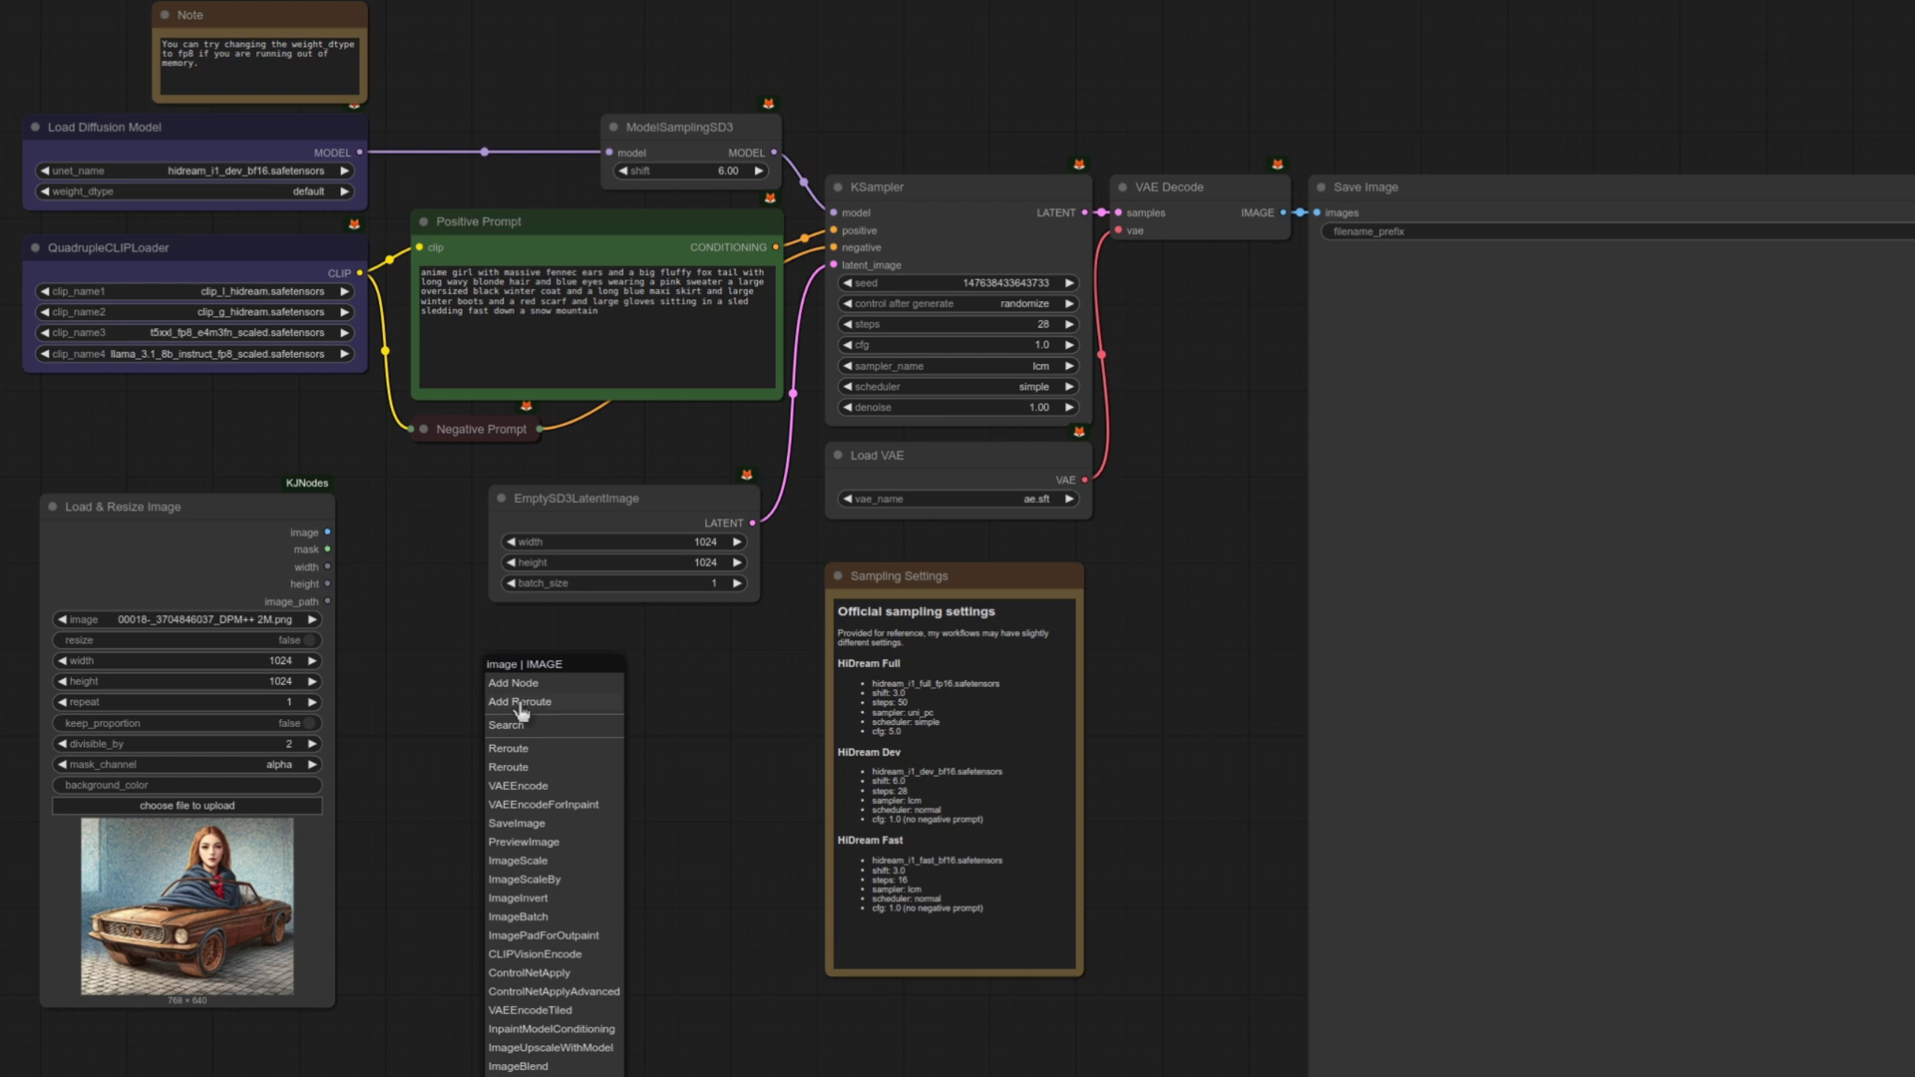
pyautogui.click(544, 787)
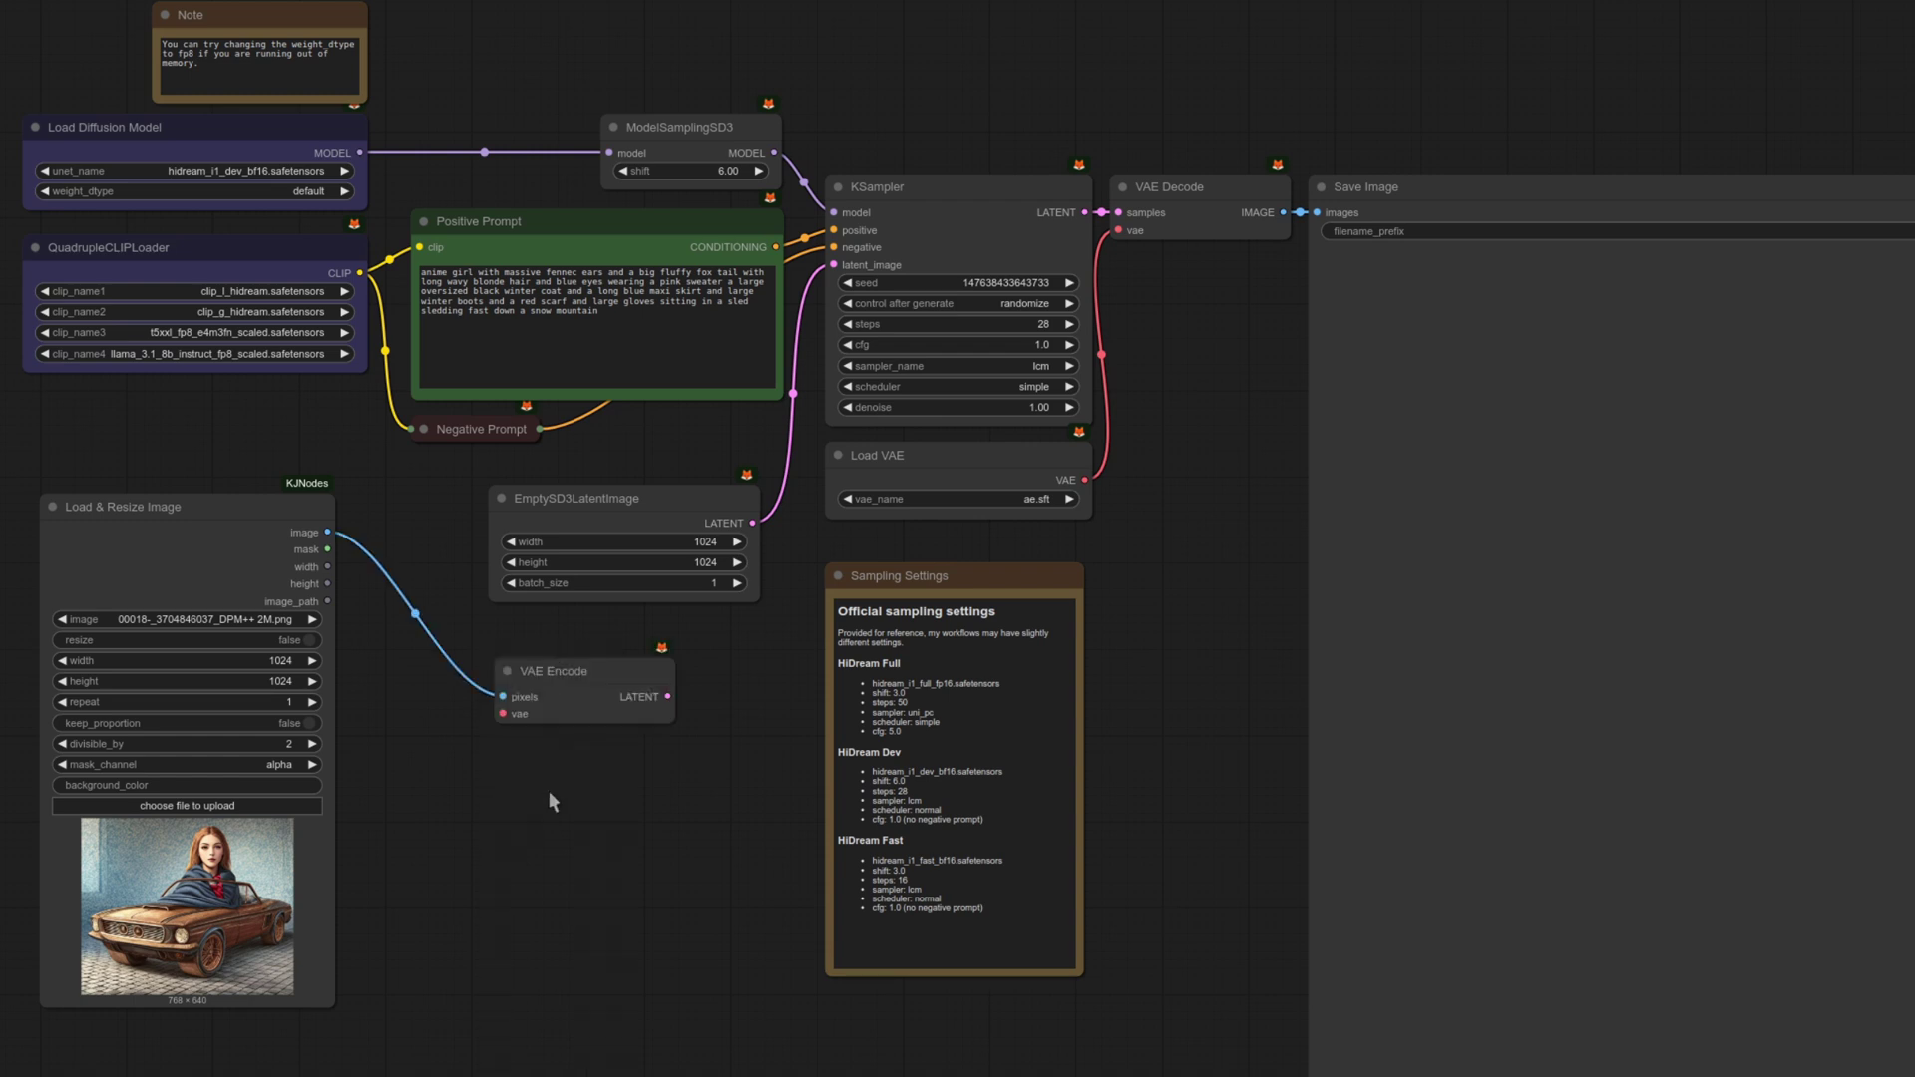
pyautogui.moveTo(1084, 479); pyautogui.dragTo(502, 714)
pyautogui.moveTo(667, 696); pyautogui.dragTo(834, 264)
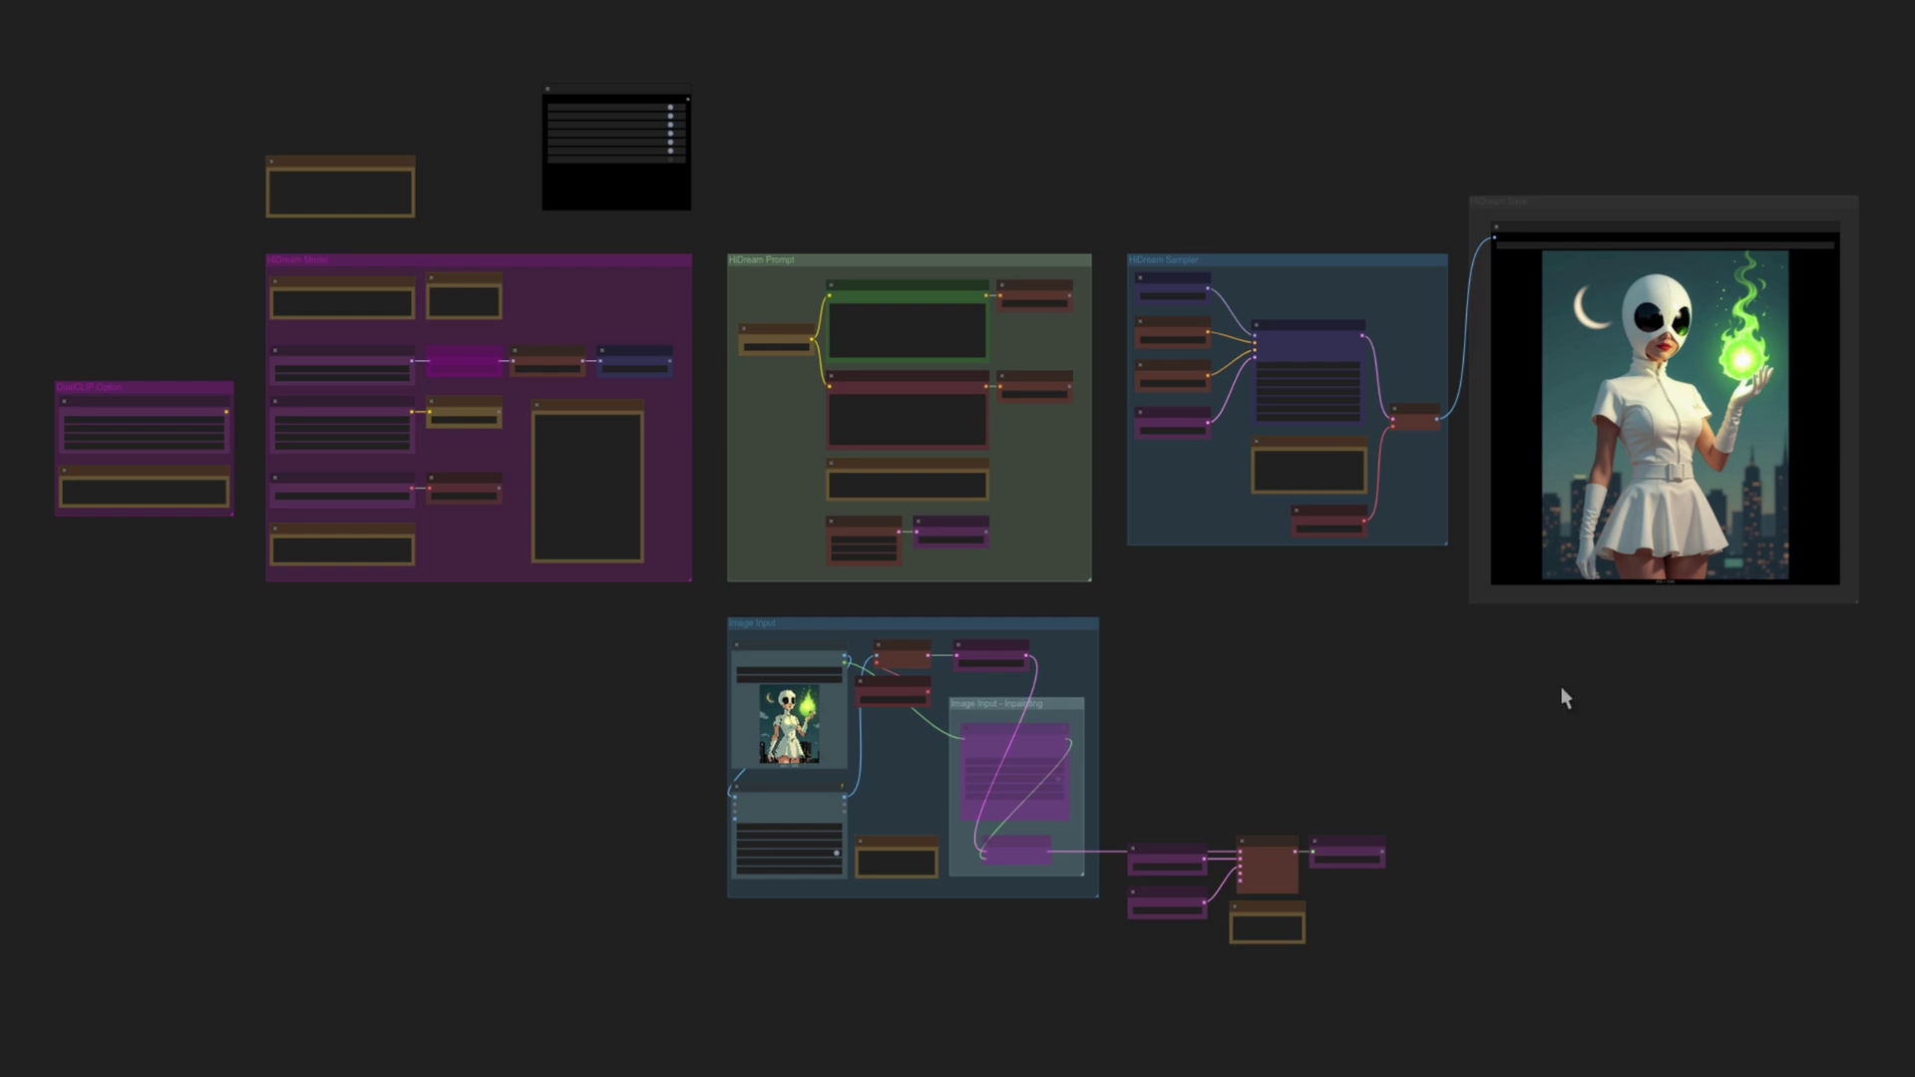
# Zoom into the HiDream Model group and pan across to the DualCLIP Option group.
pyautogui.scroll(10, 1247, 943)
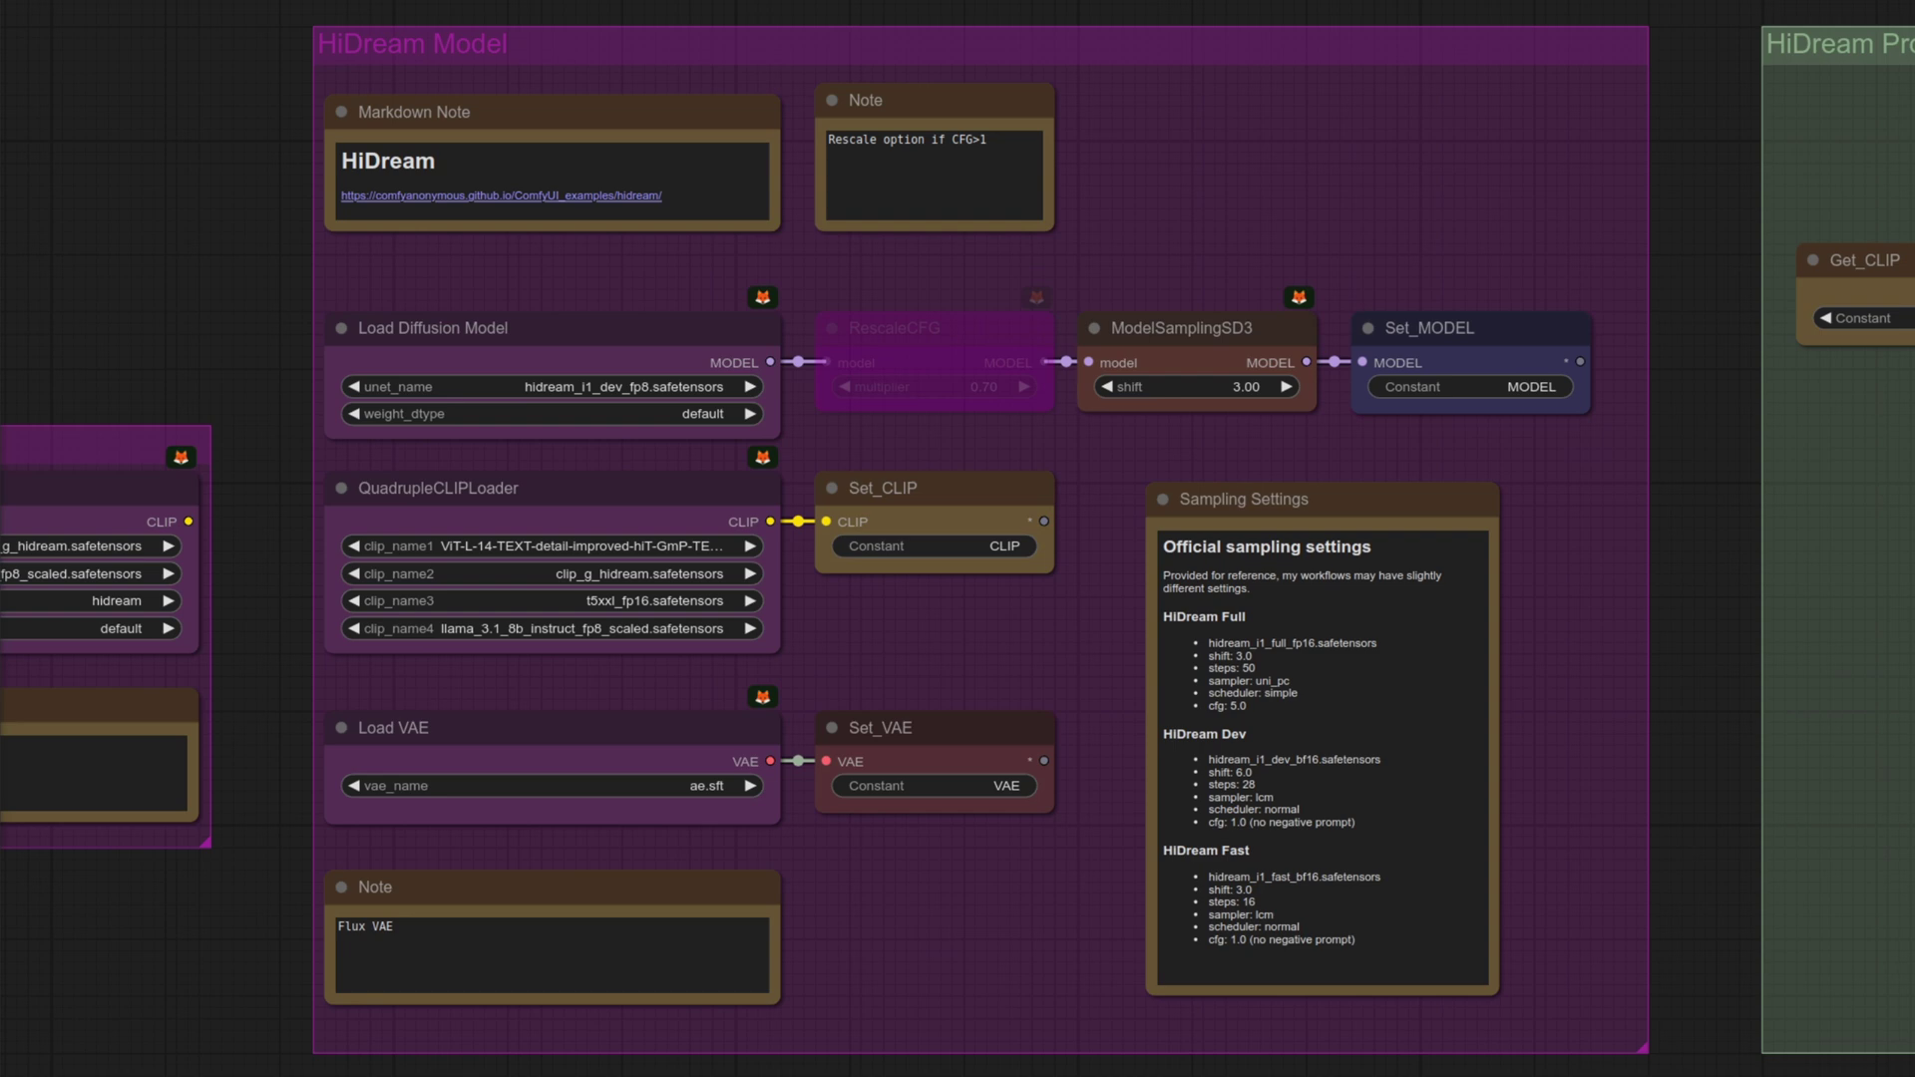
pyautogui.moveTo(214, 997); pyautogui.dragTo(716, 952)
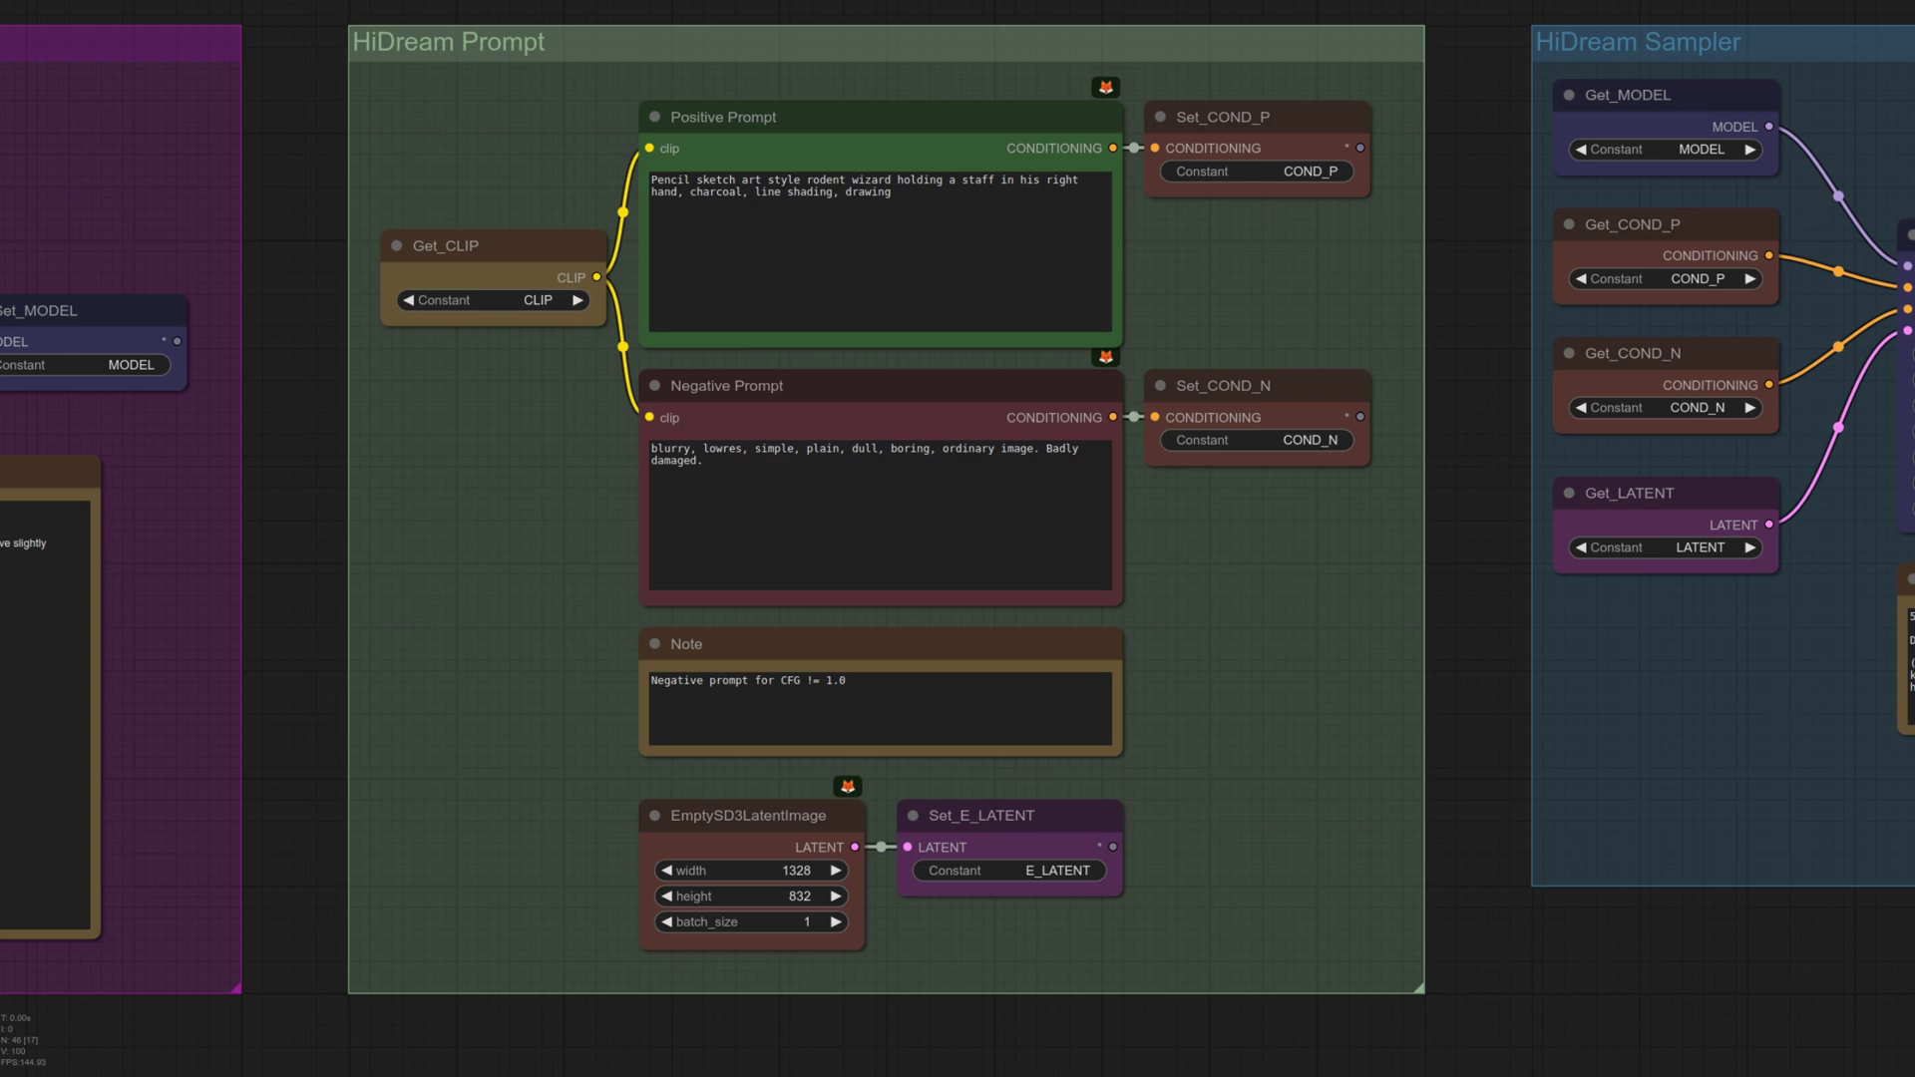
# Pan between the Image Input group and the HiDream Prompt and latent groups to review them.
pyautogui.moveTo(1553, 1035); pyautogui.dragTo(1735, 144)
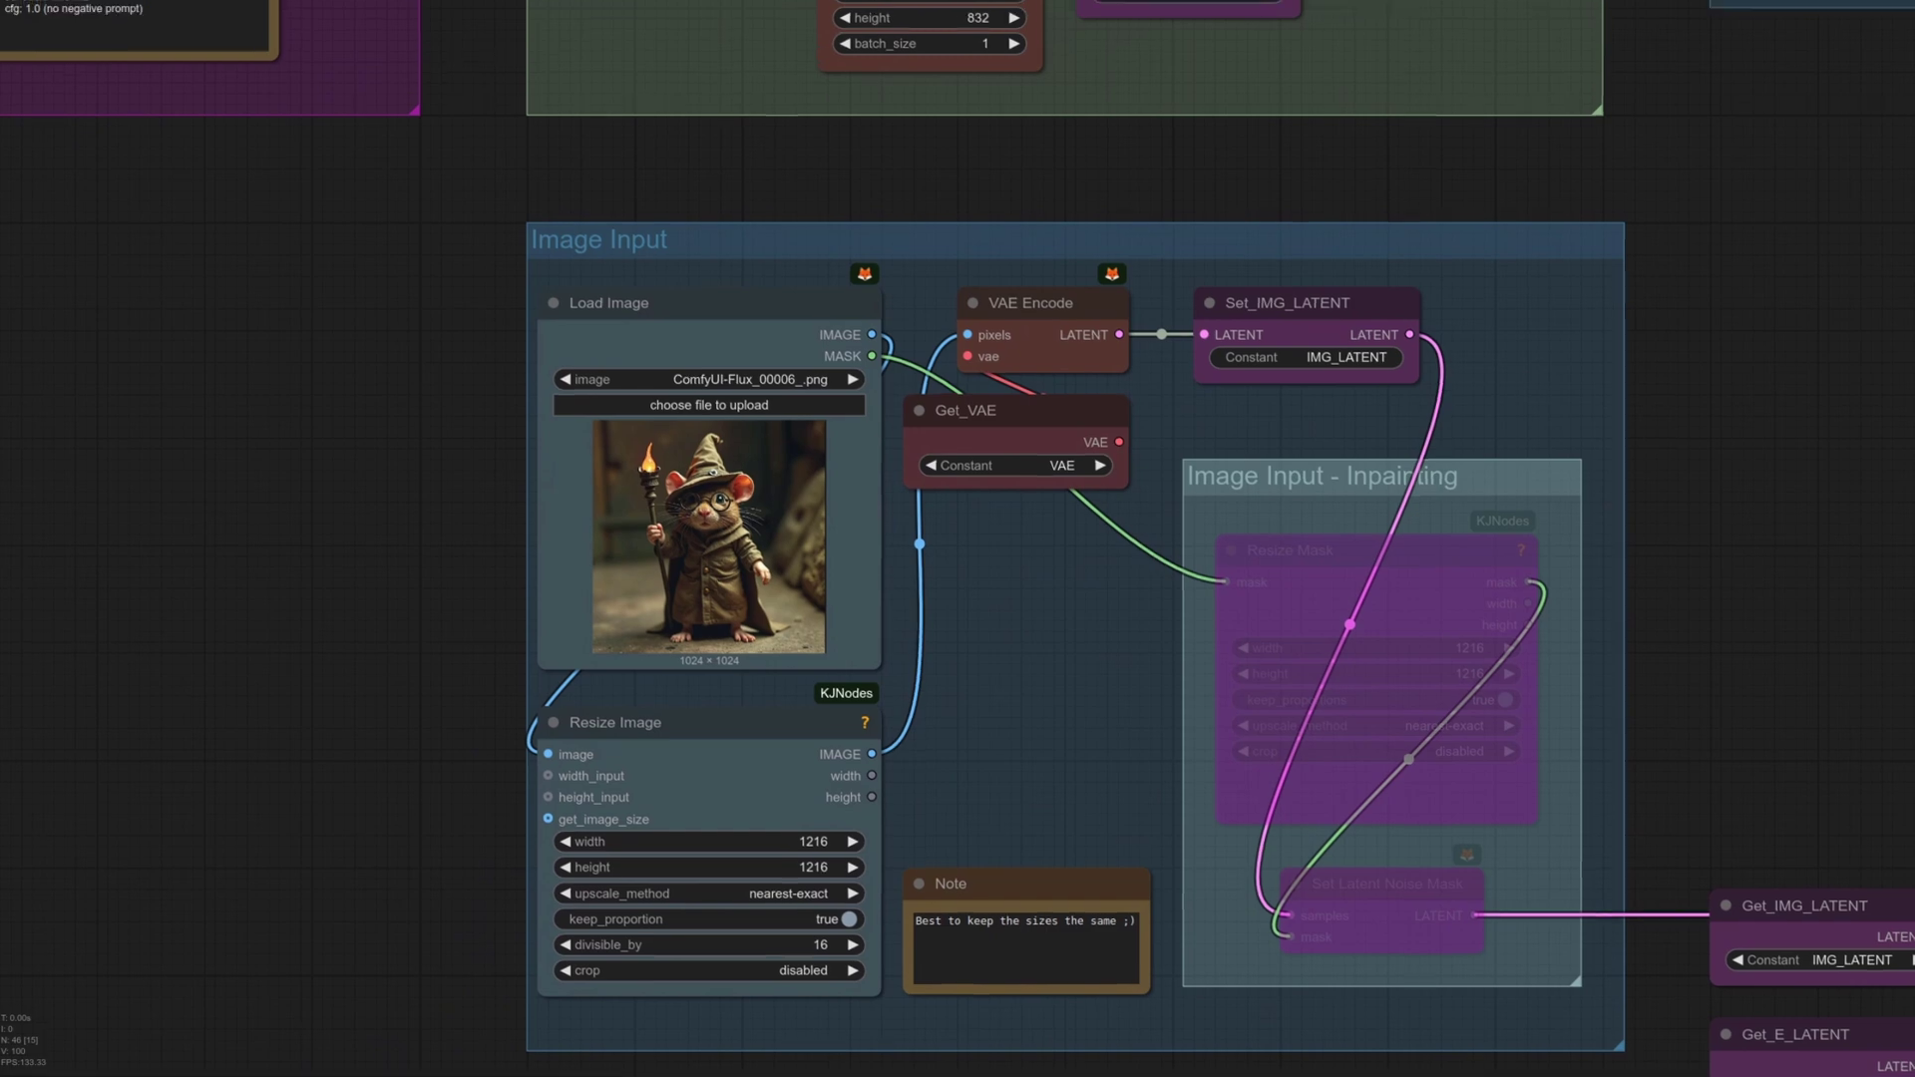
pyautogui.moveTo(1914, 221); pyautogui.dragTo(1806, 991)
pyautogui.moveTo(1527, 458); pyautogui.dragTo(1433, 535)
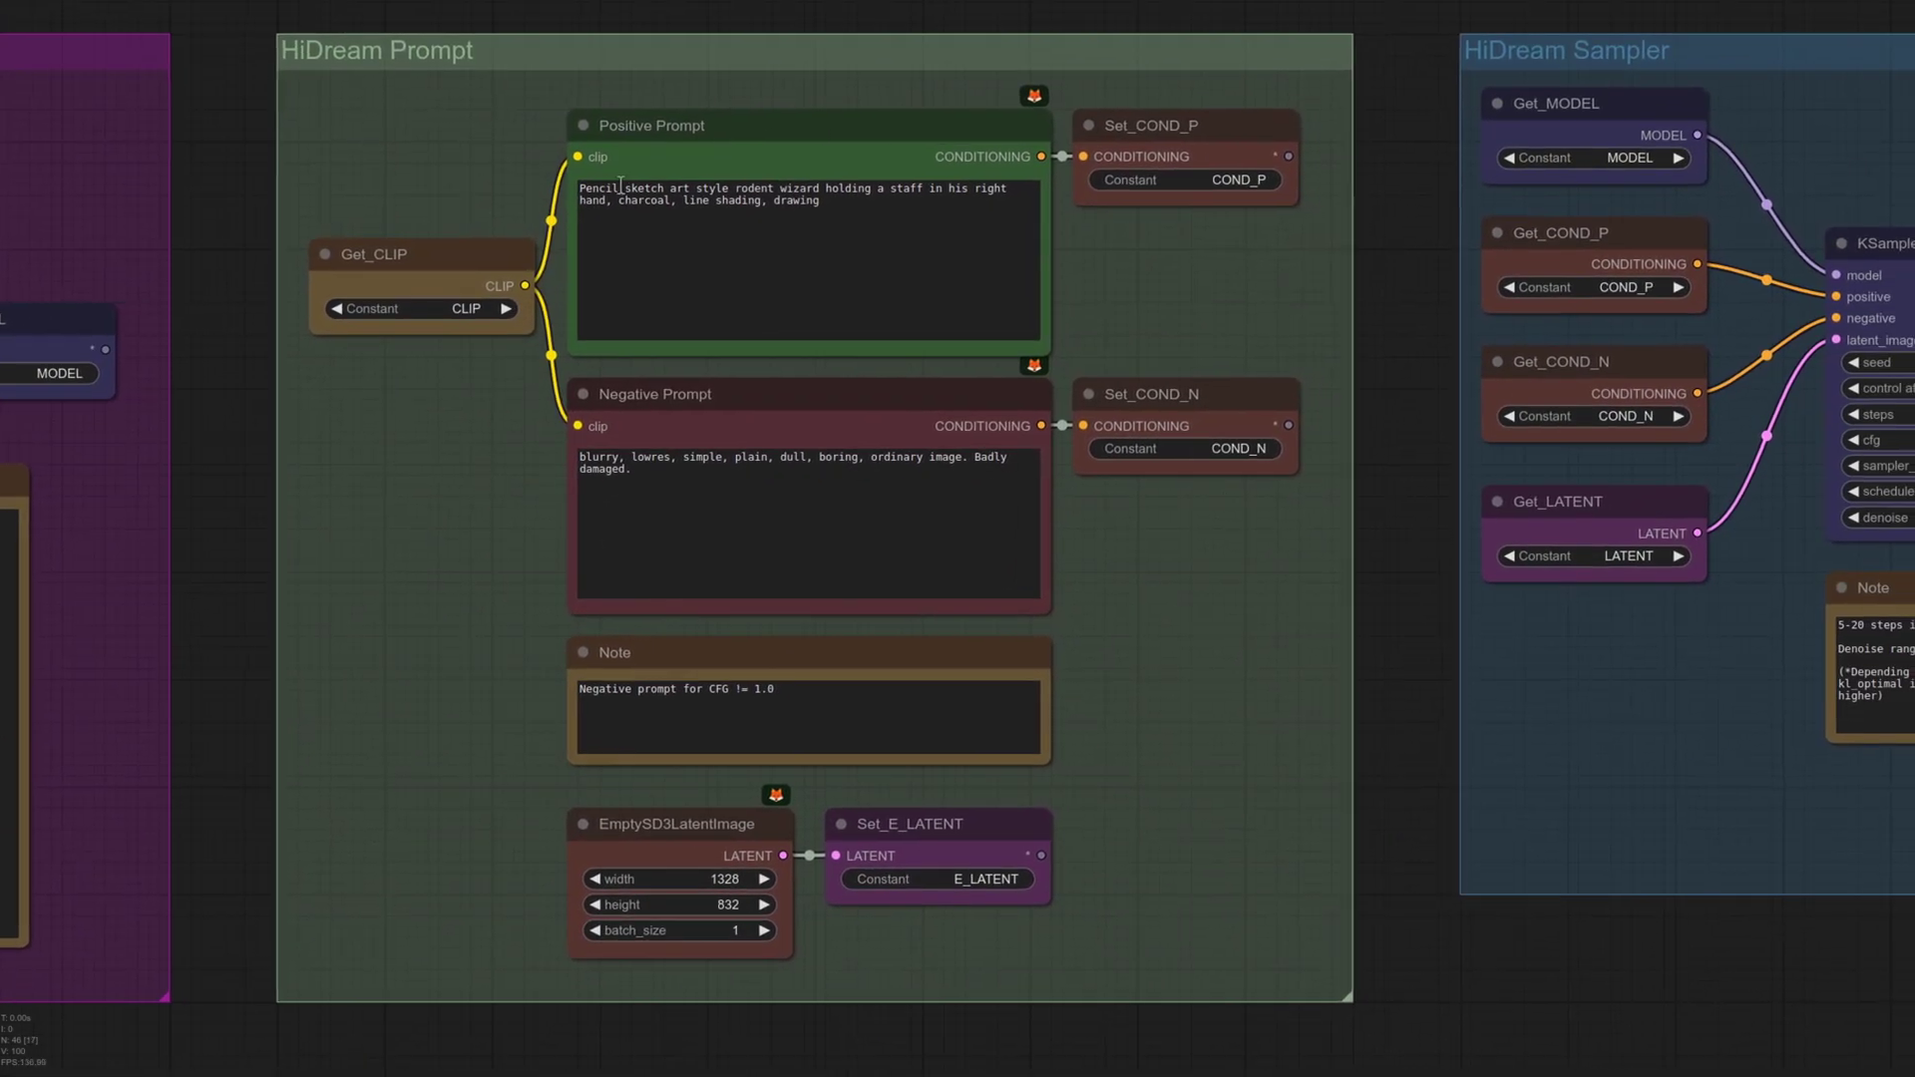
pyautogui.moveTo(1421, 923); pyautogui.dragTo(1591, 60)
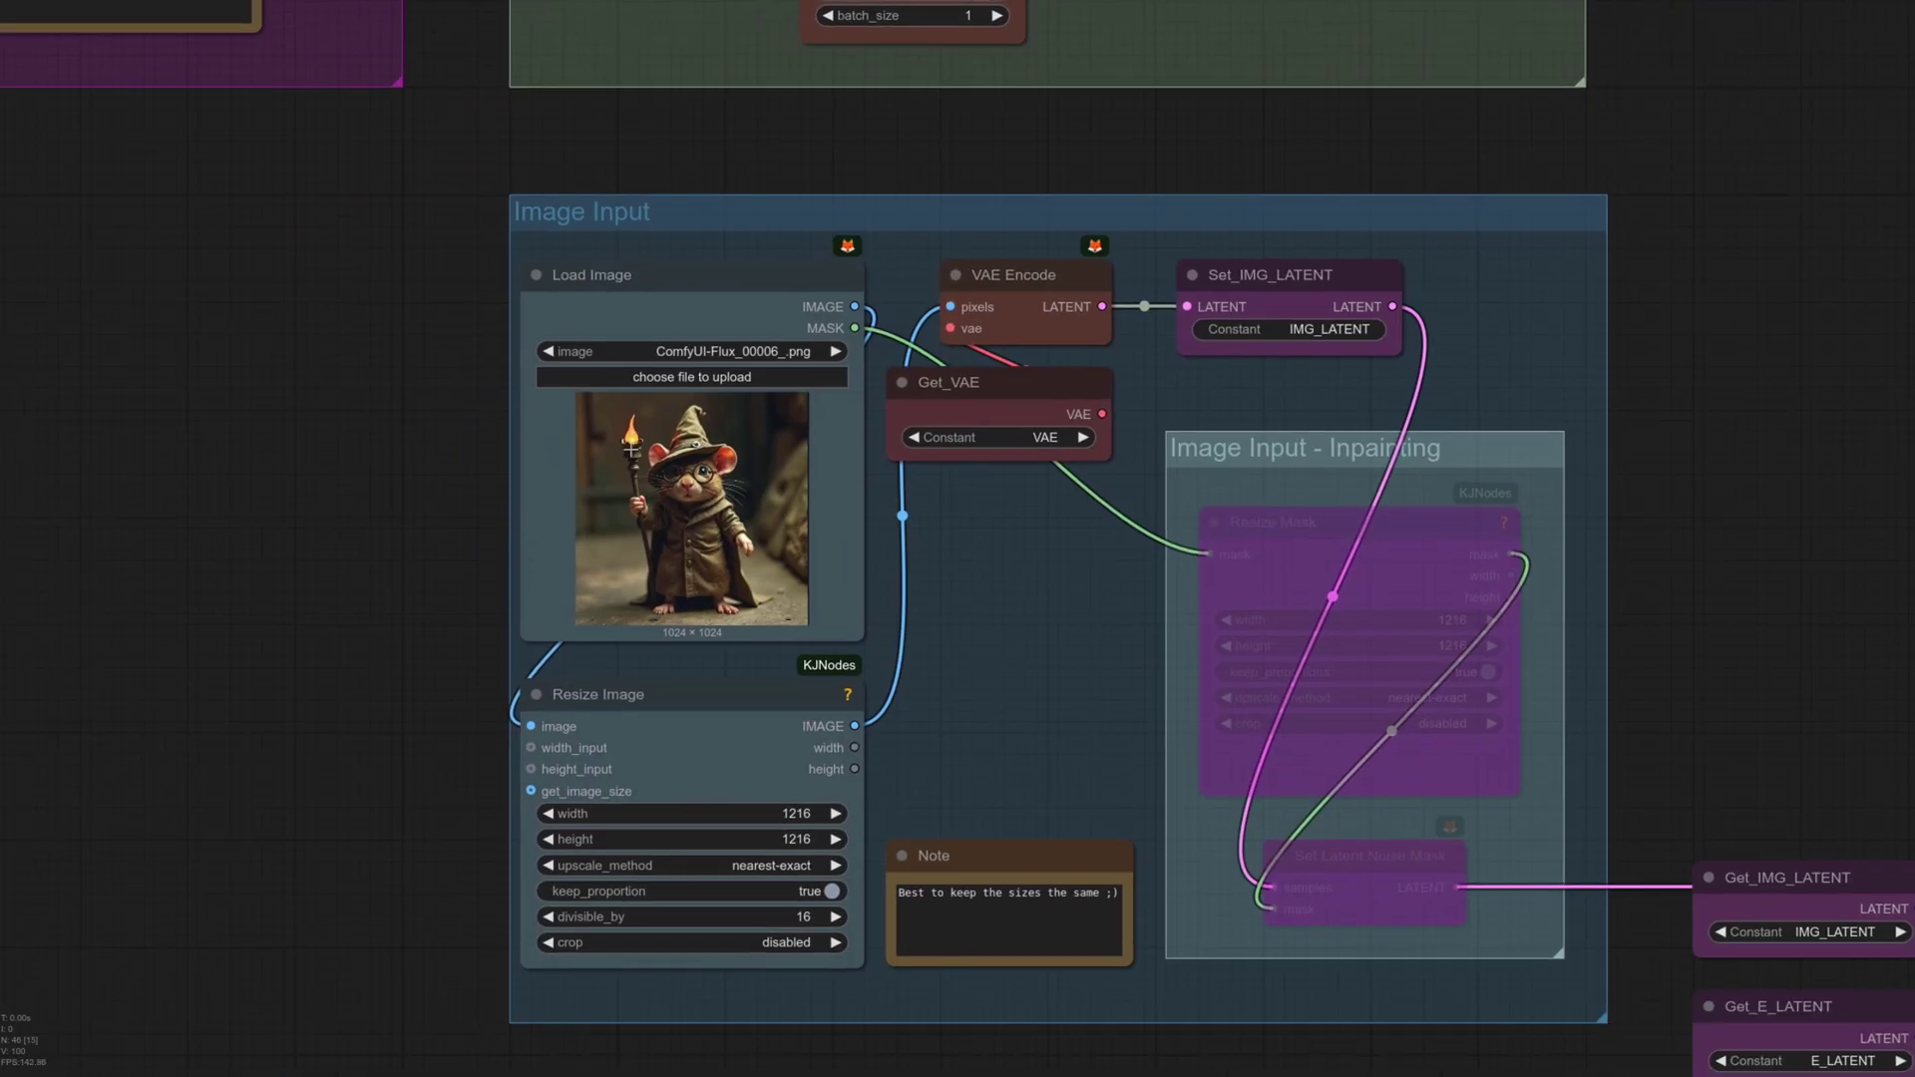
pyautogui.moveTo(1767, 218); pyautogui.dragTo(1657, 883)
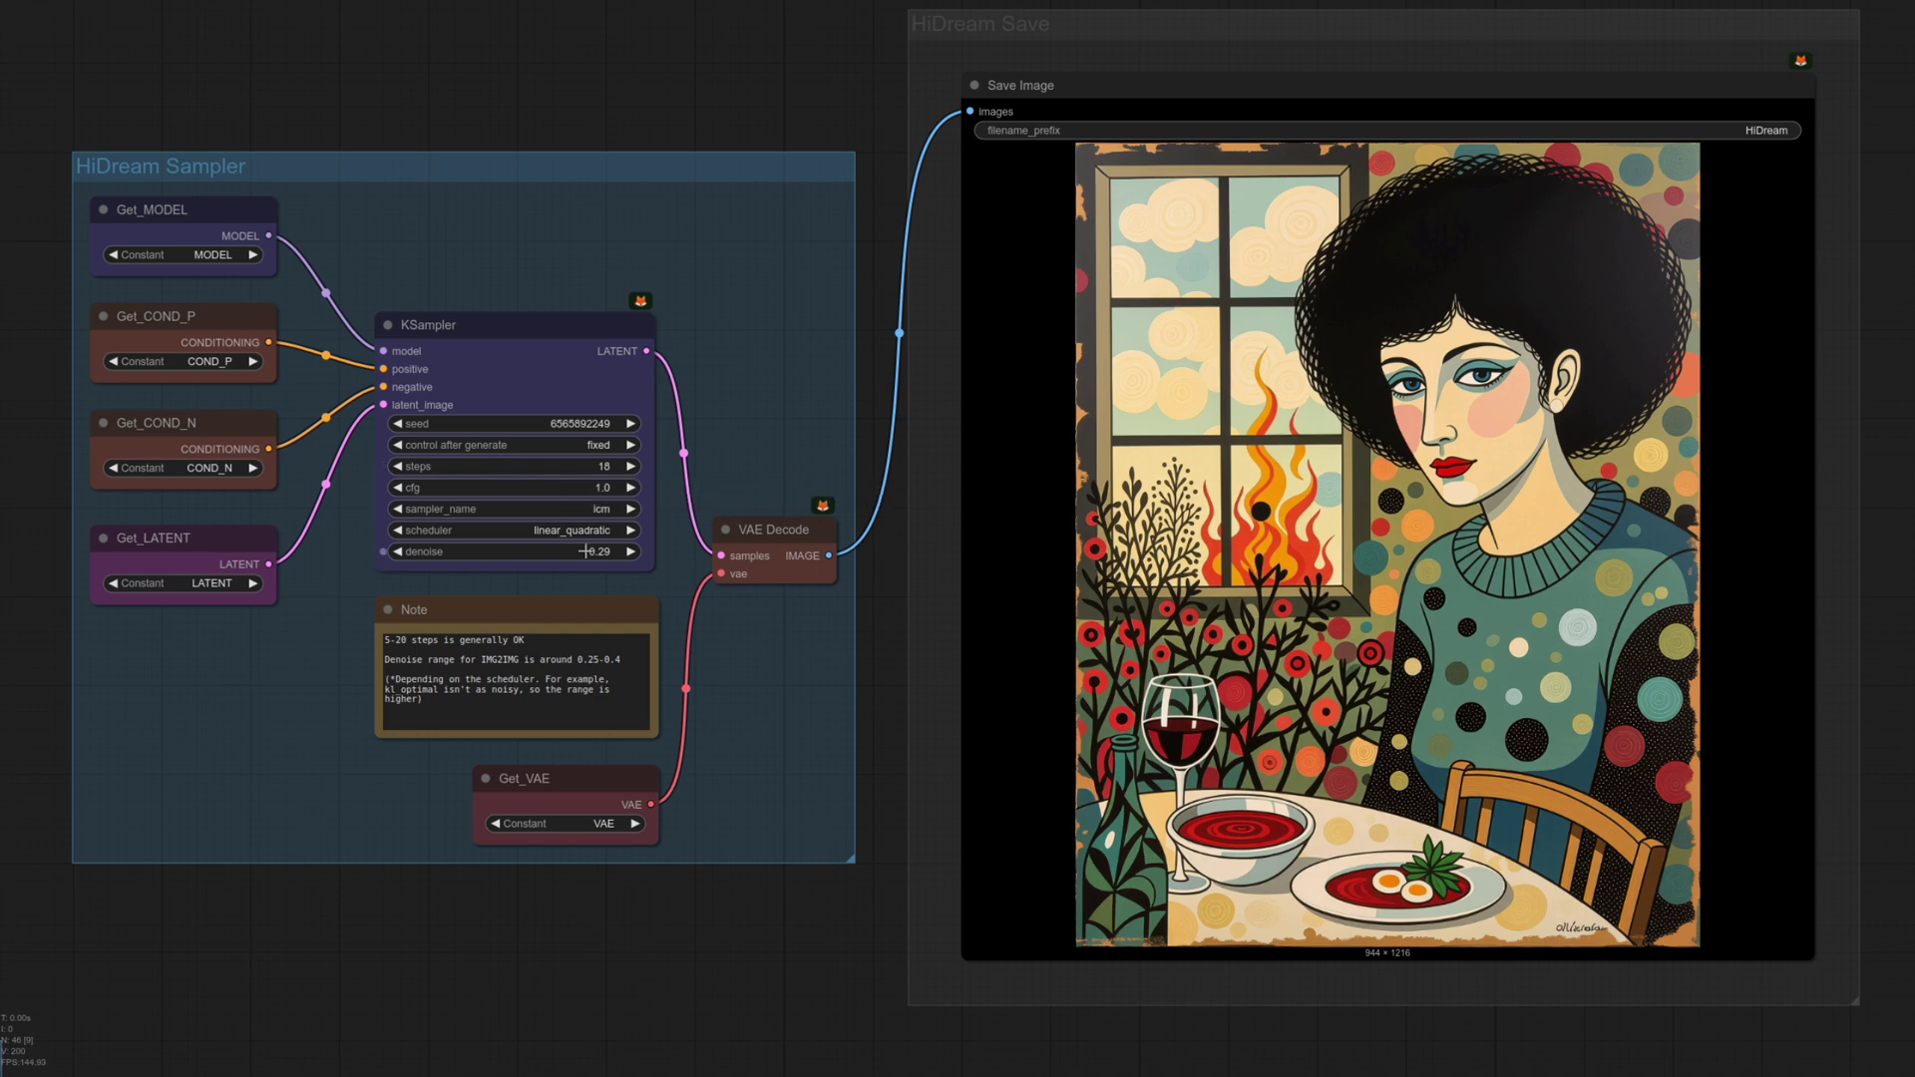
# Inspect the rendered folk-art dining-table portrait on the canvas.
pyautogui.moveTo(561, 559)
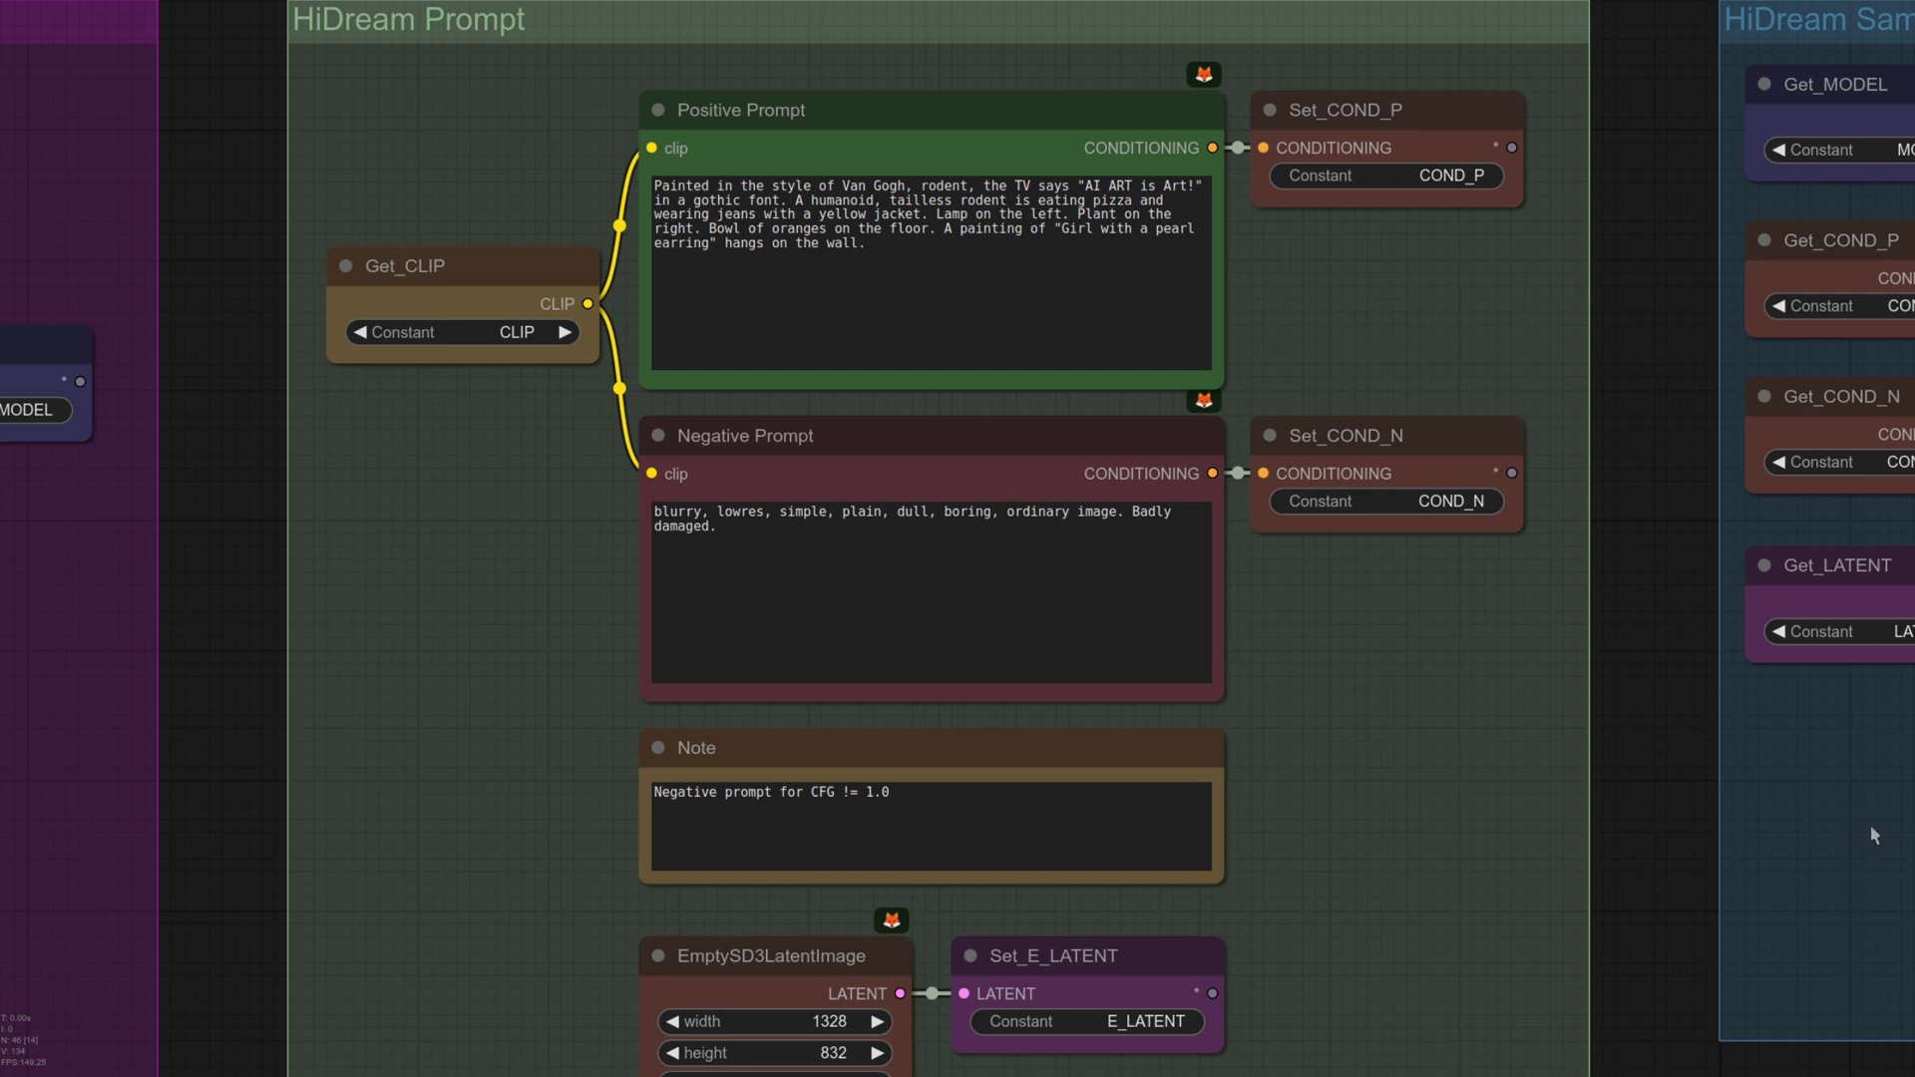
# Scroll the canvas to bring the Positive Prompt node into view.
pyautogui.scroll(-10, 1461, 692)
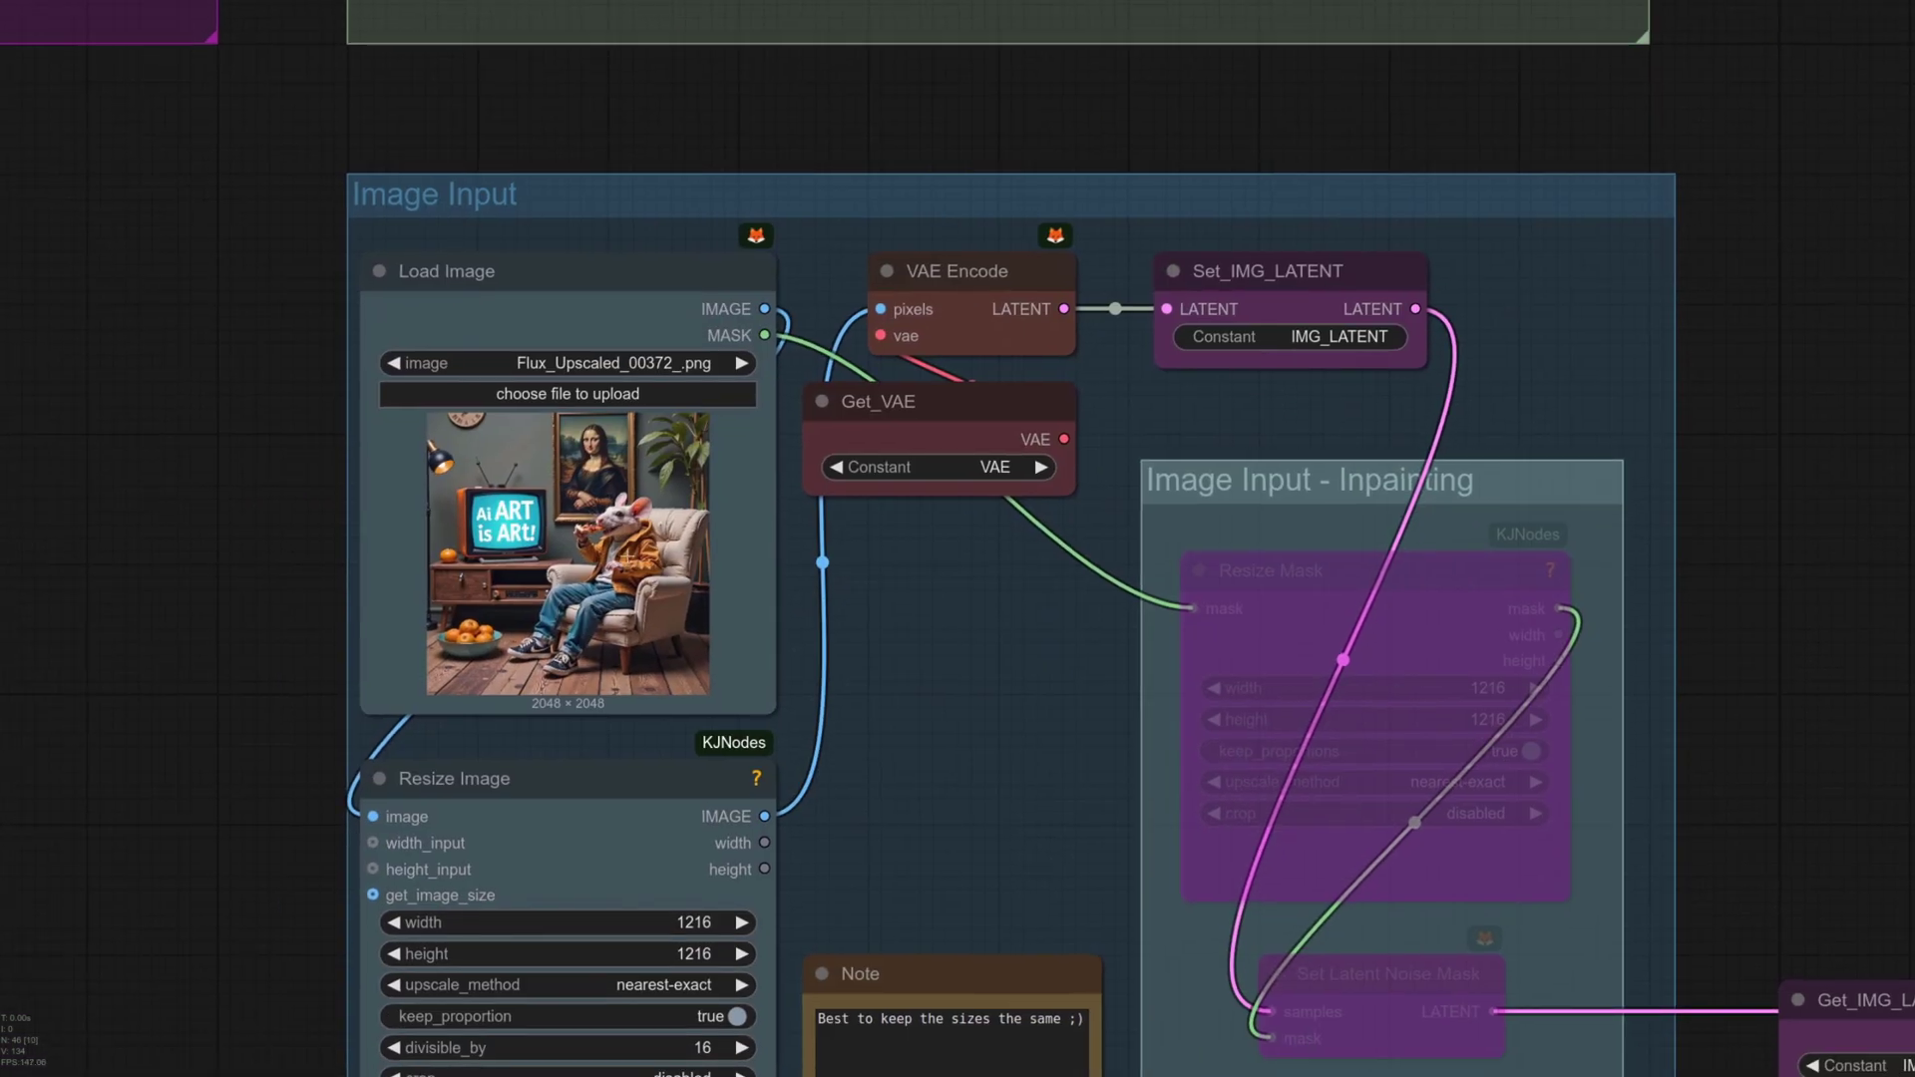
pyautogui.scroll(10, 1731, 586)
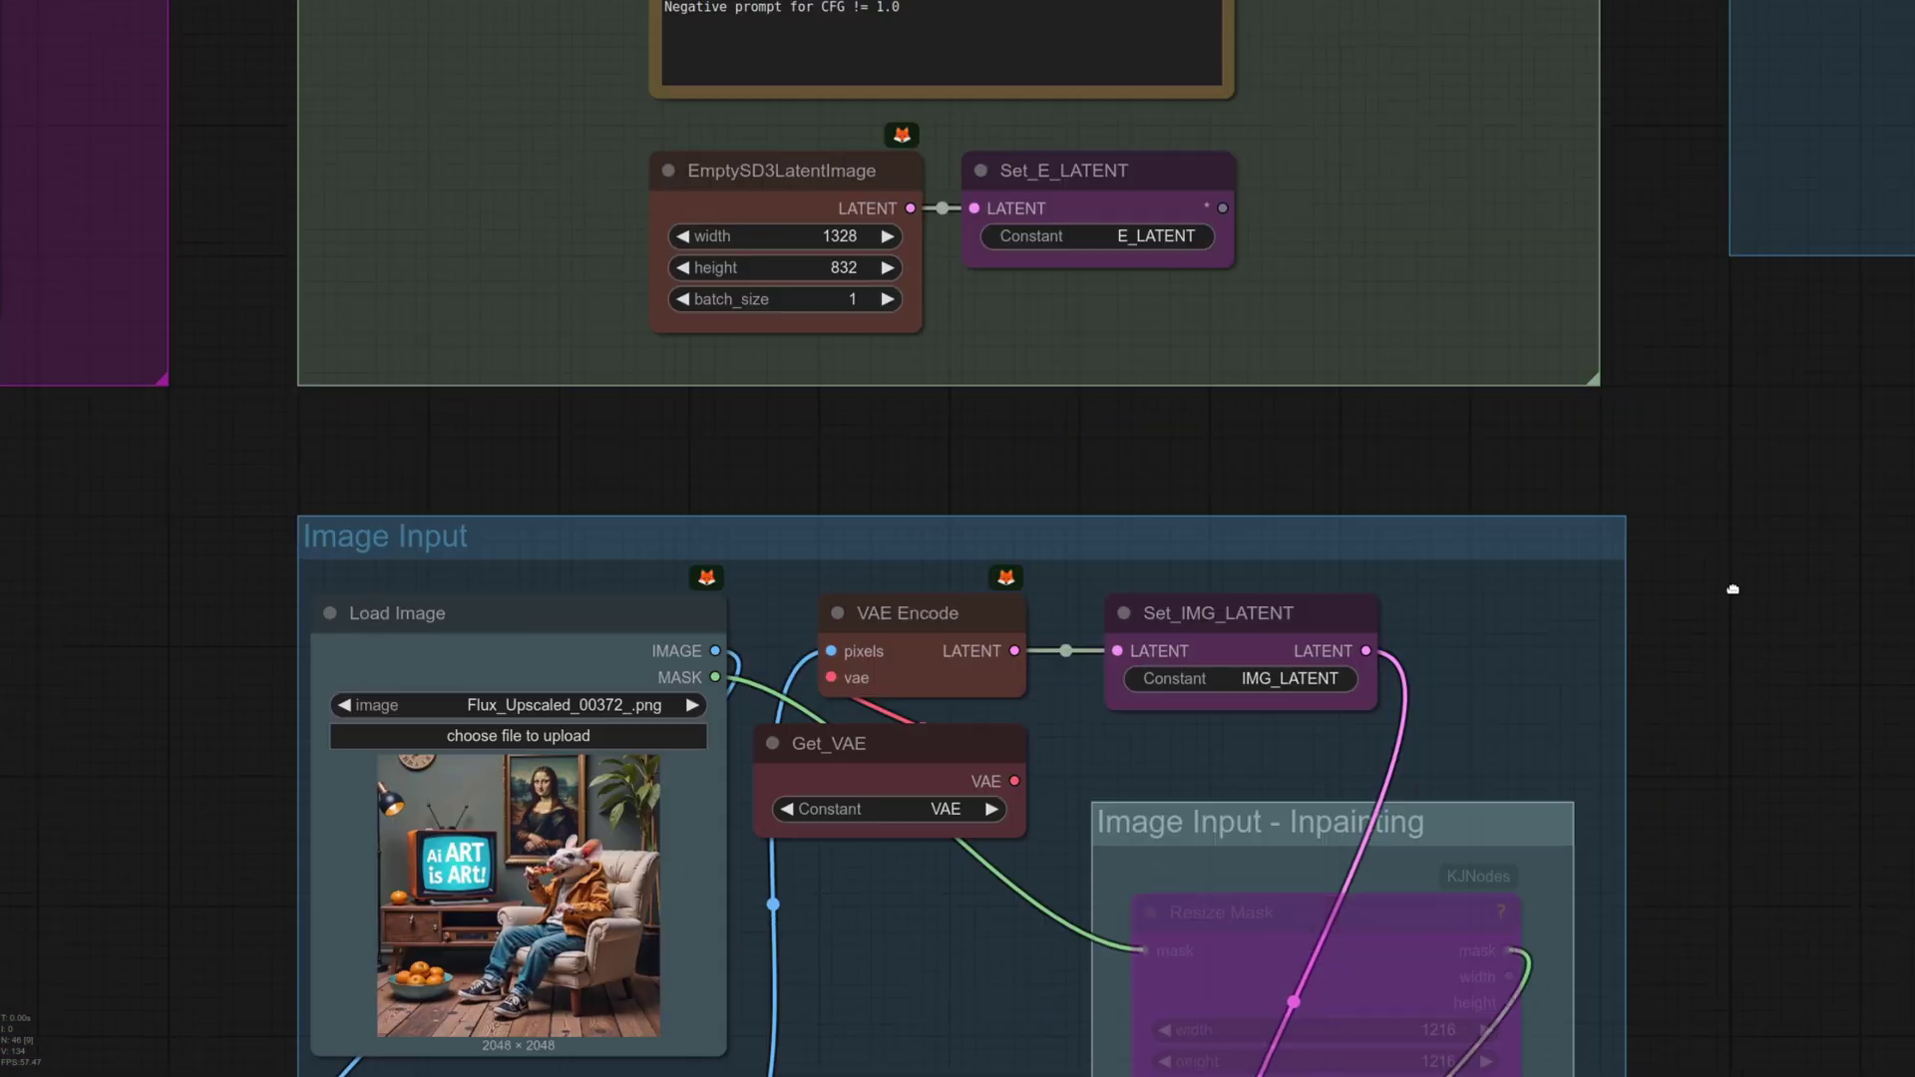
pyautogui.scroll(3, 1569, 603)
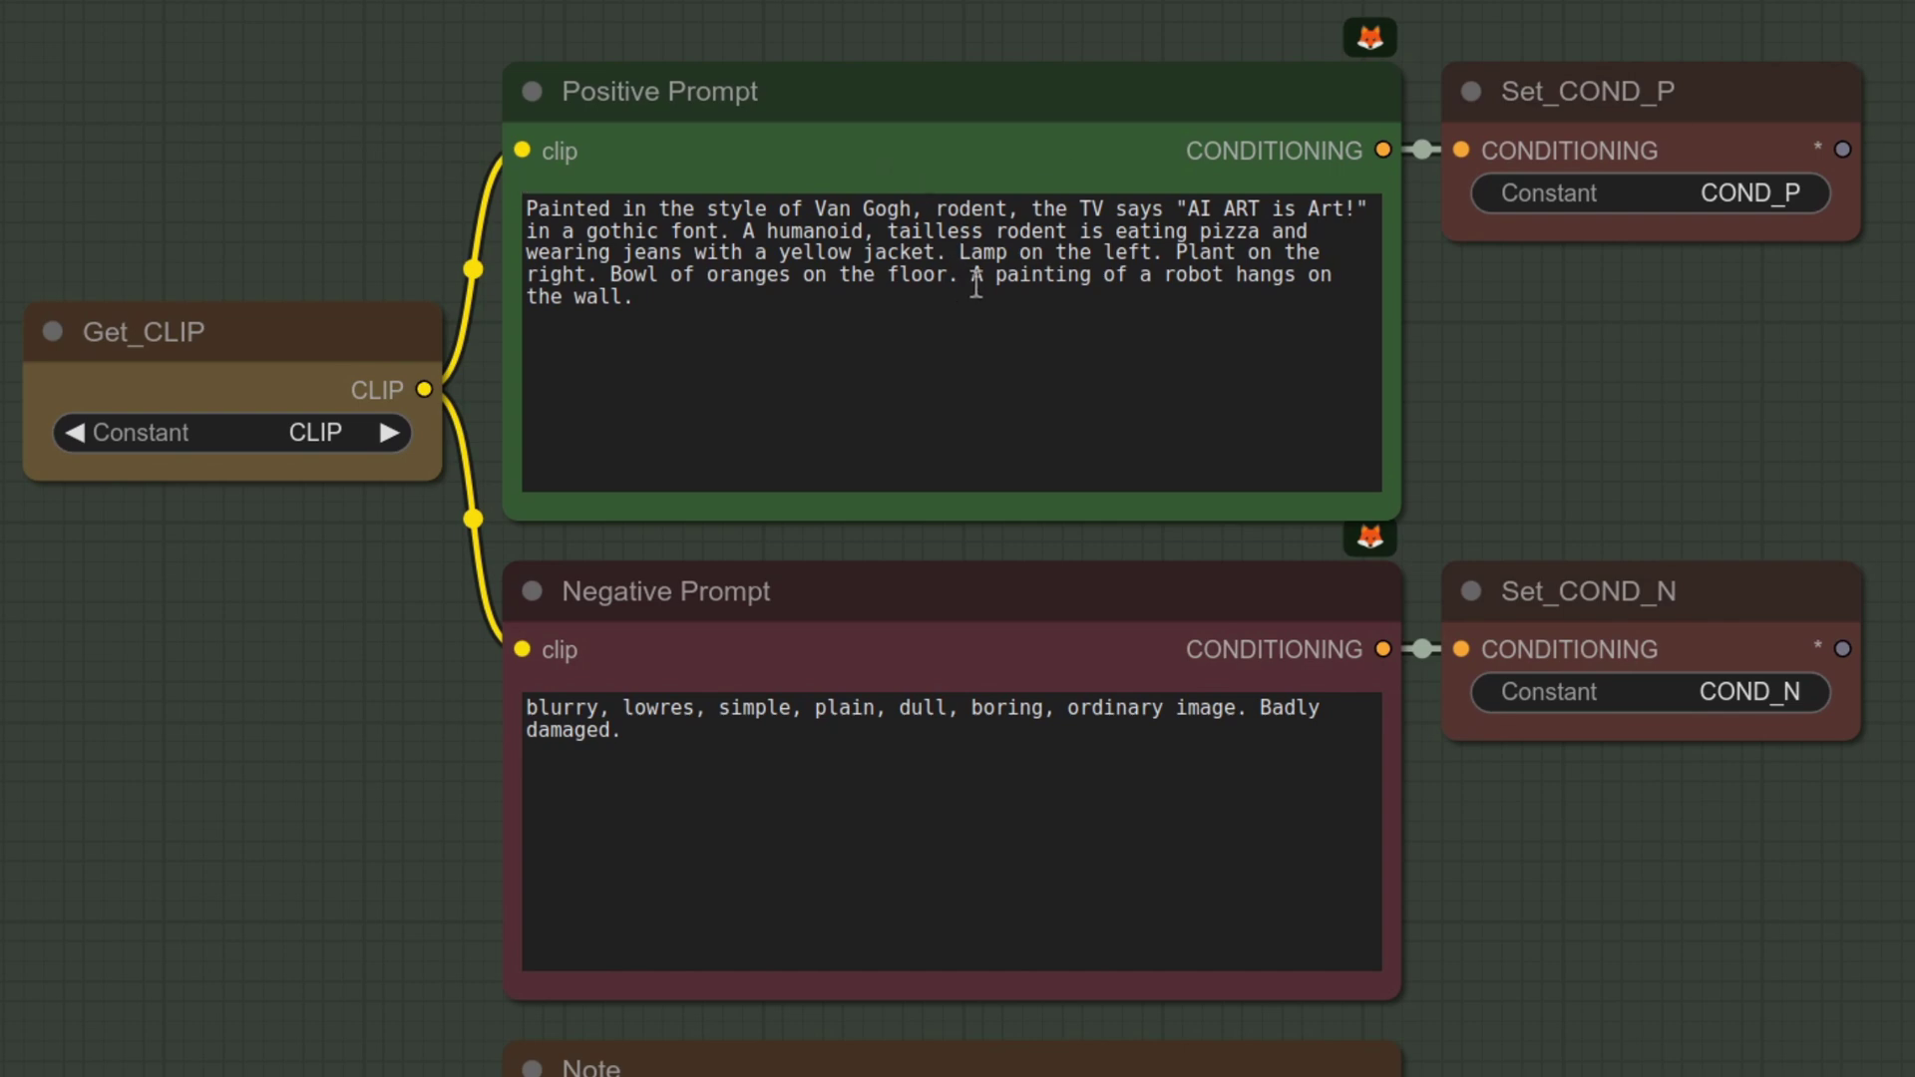
# Select the sentence about the wall painting in the Positive Prompt text.
pyautogui.moveTo(972, 275)
pyautogui.mouseDown()
pyautogui.moveTo(1396, 419)
pyautogui.moveTo(1588, 447)
pyautogui.mouseUp()
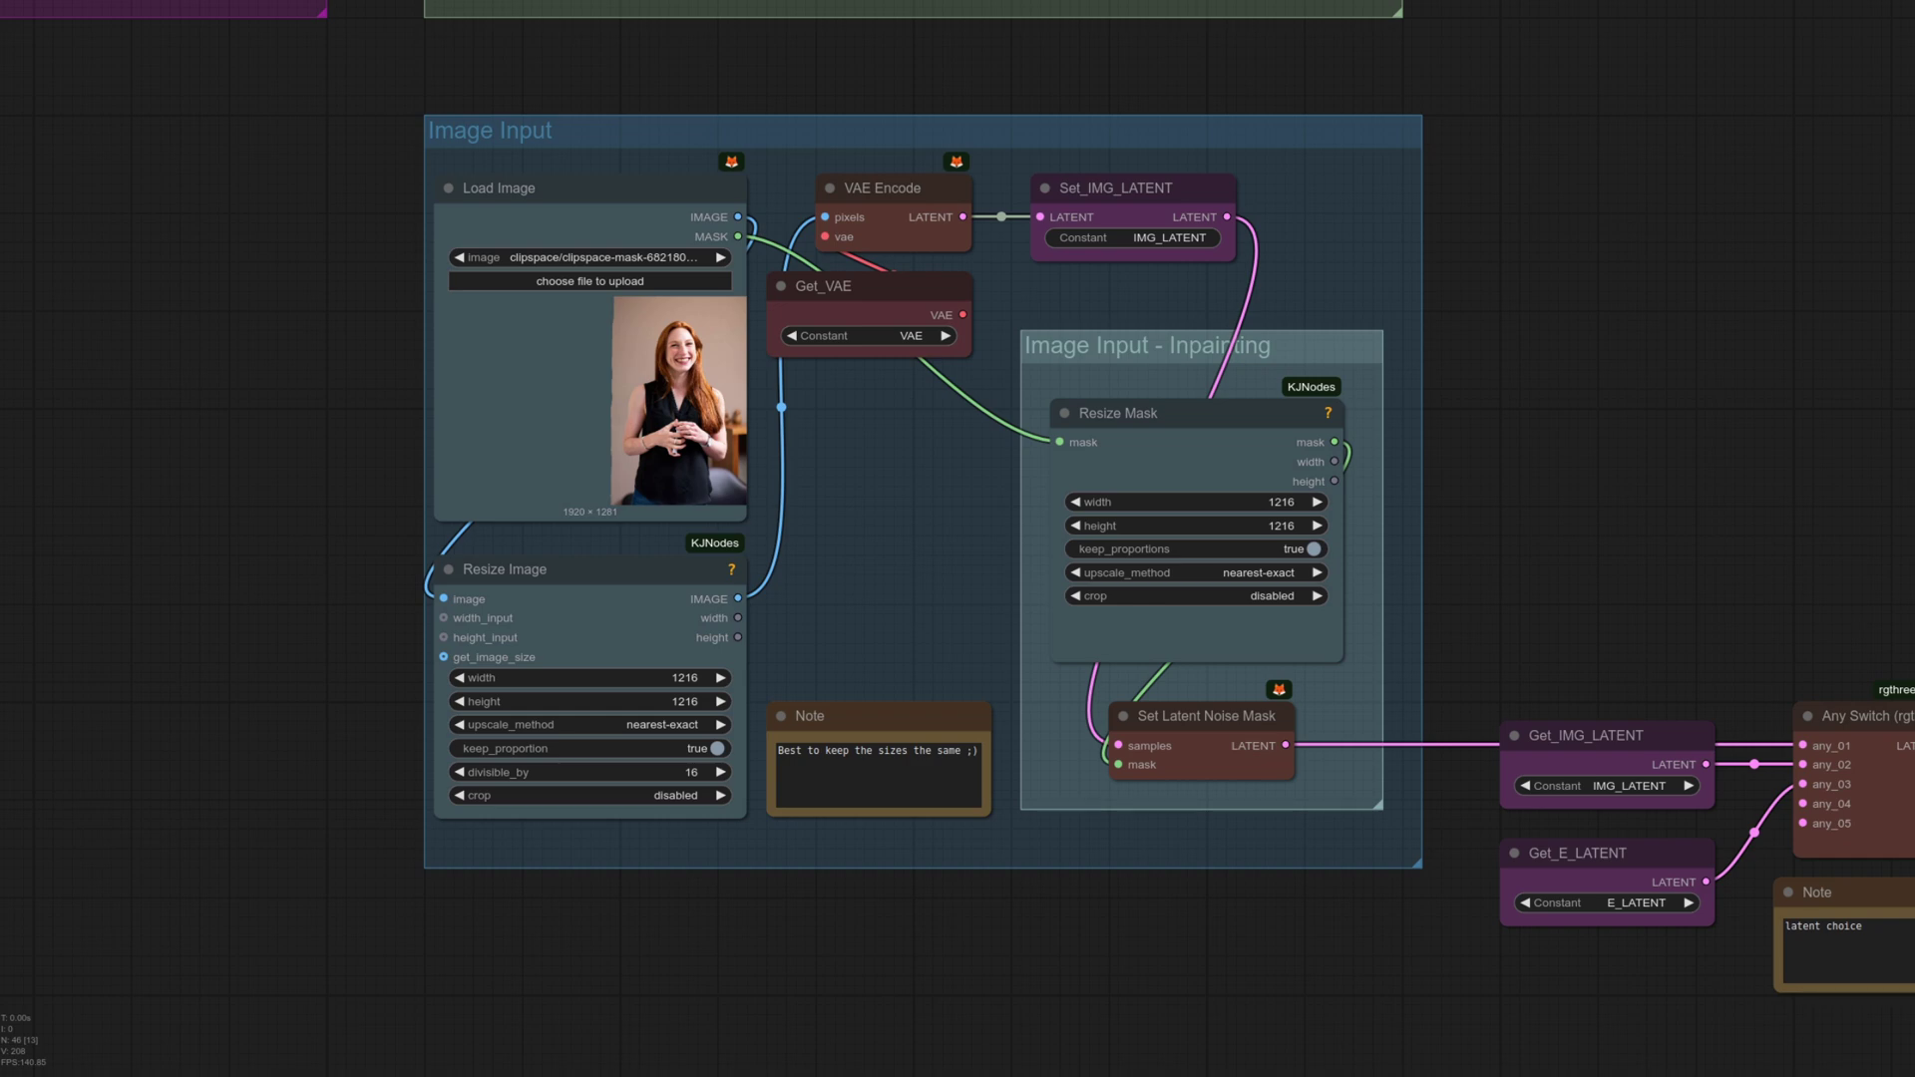
pyautogui.scroll(10, 1733, 287)
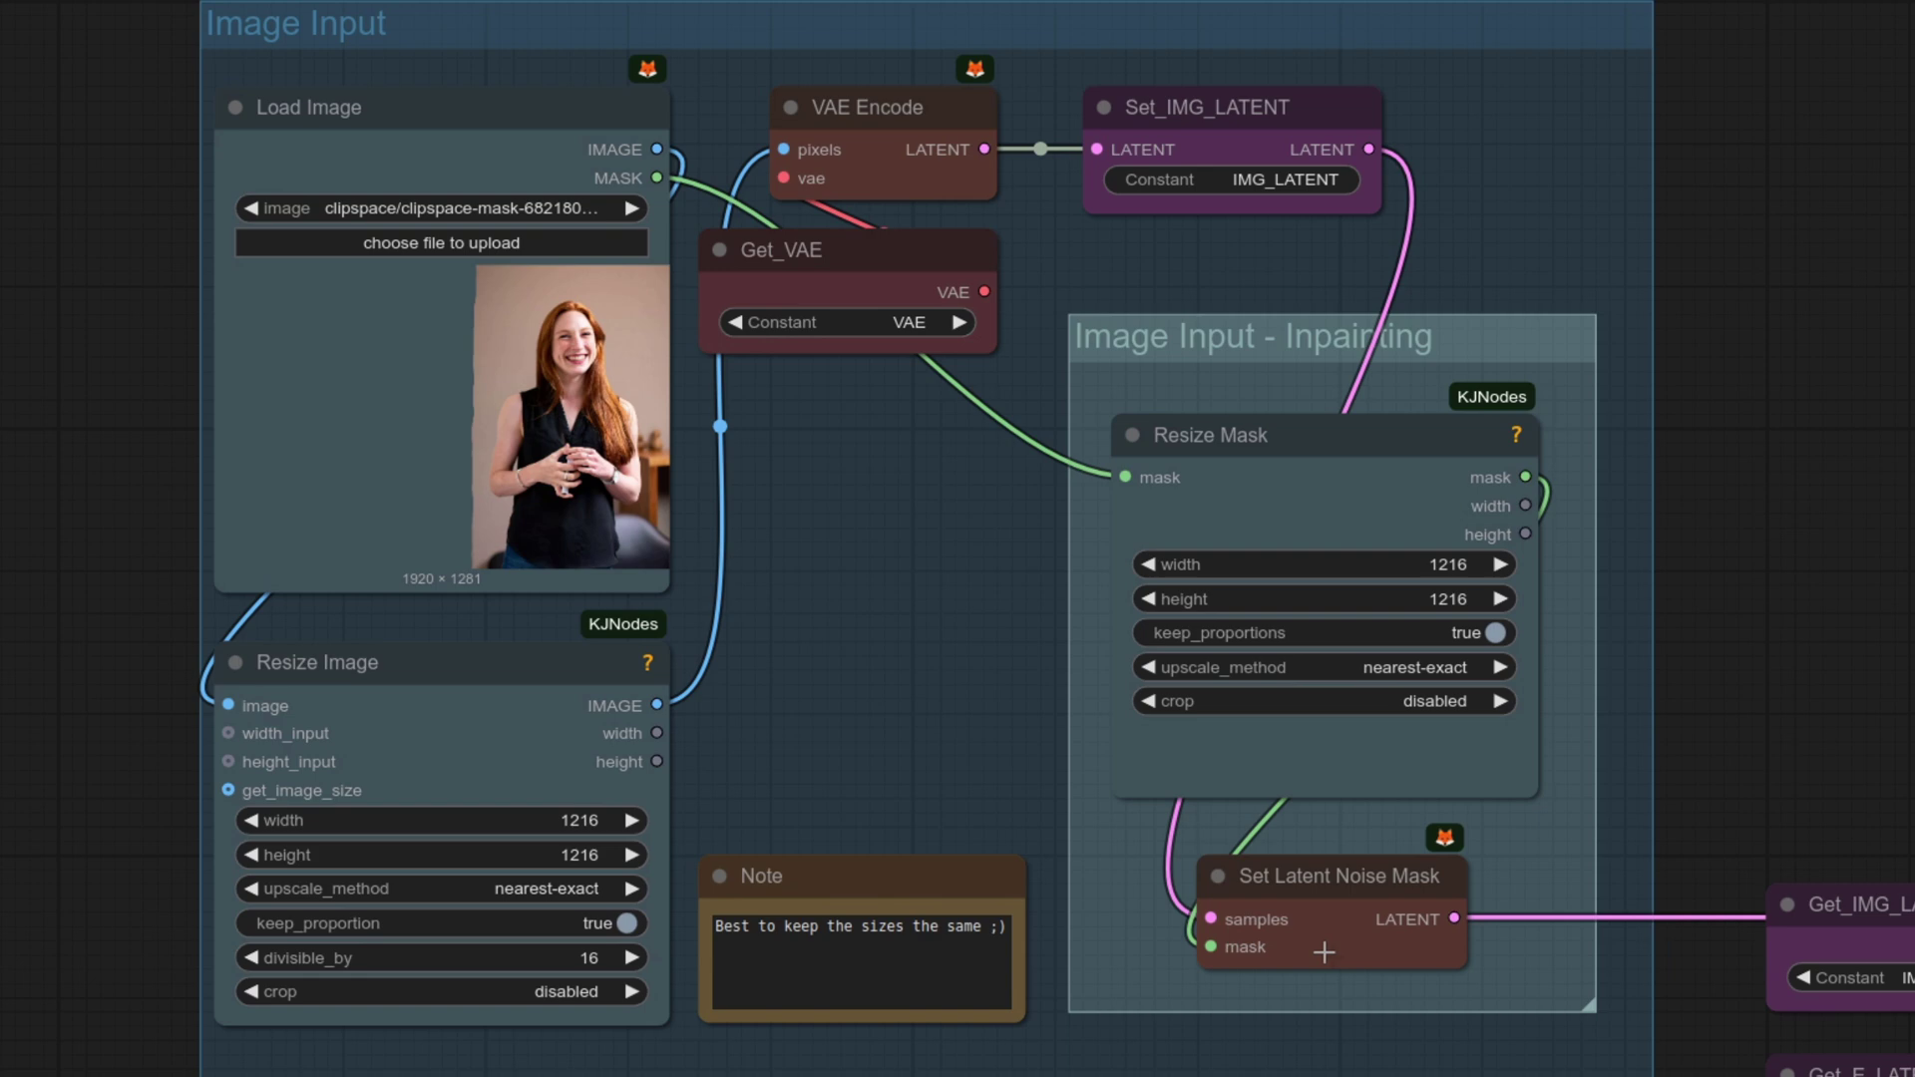
# Open the whiteboard photo in the MaskEditor and lower the mask opacity to see the photo beneath.
pyautogui.rightClick(397, 350)
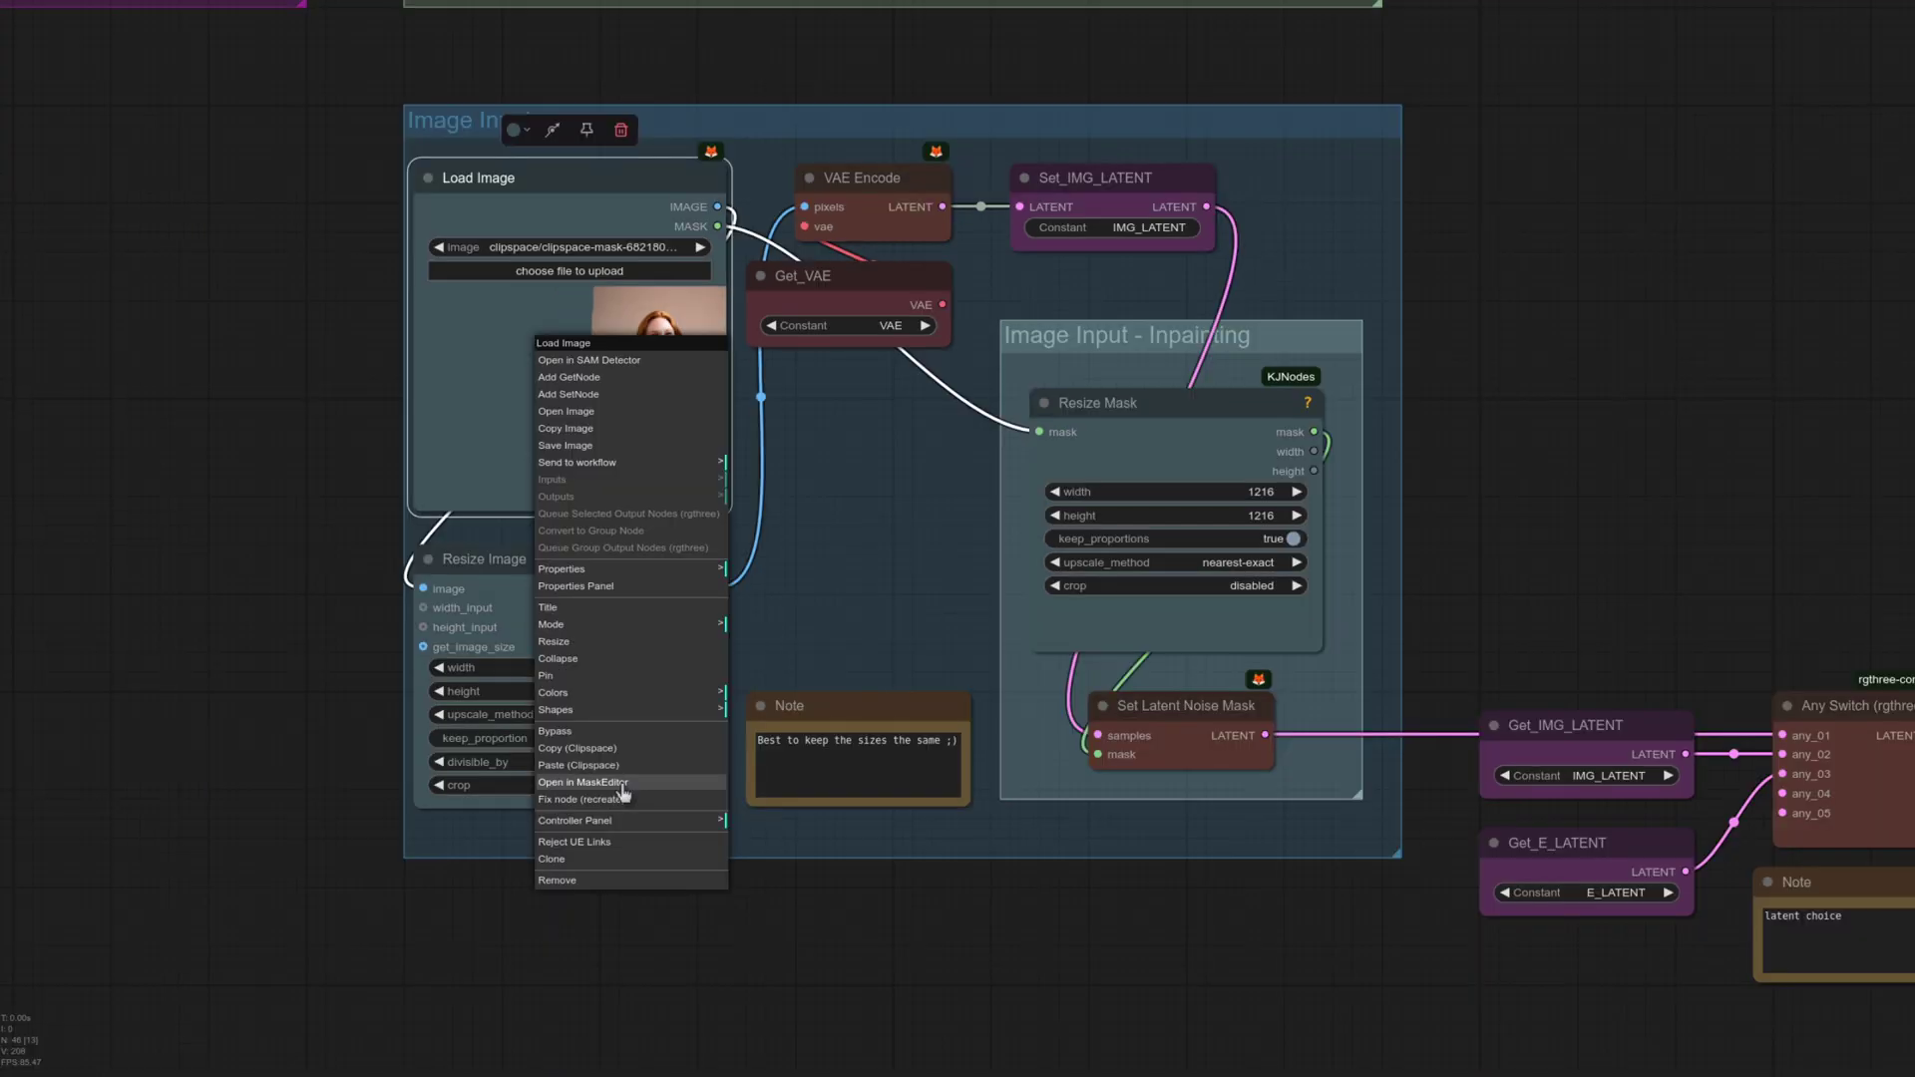
pyautogui.click(622, 786)
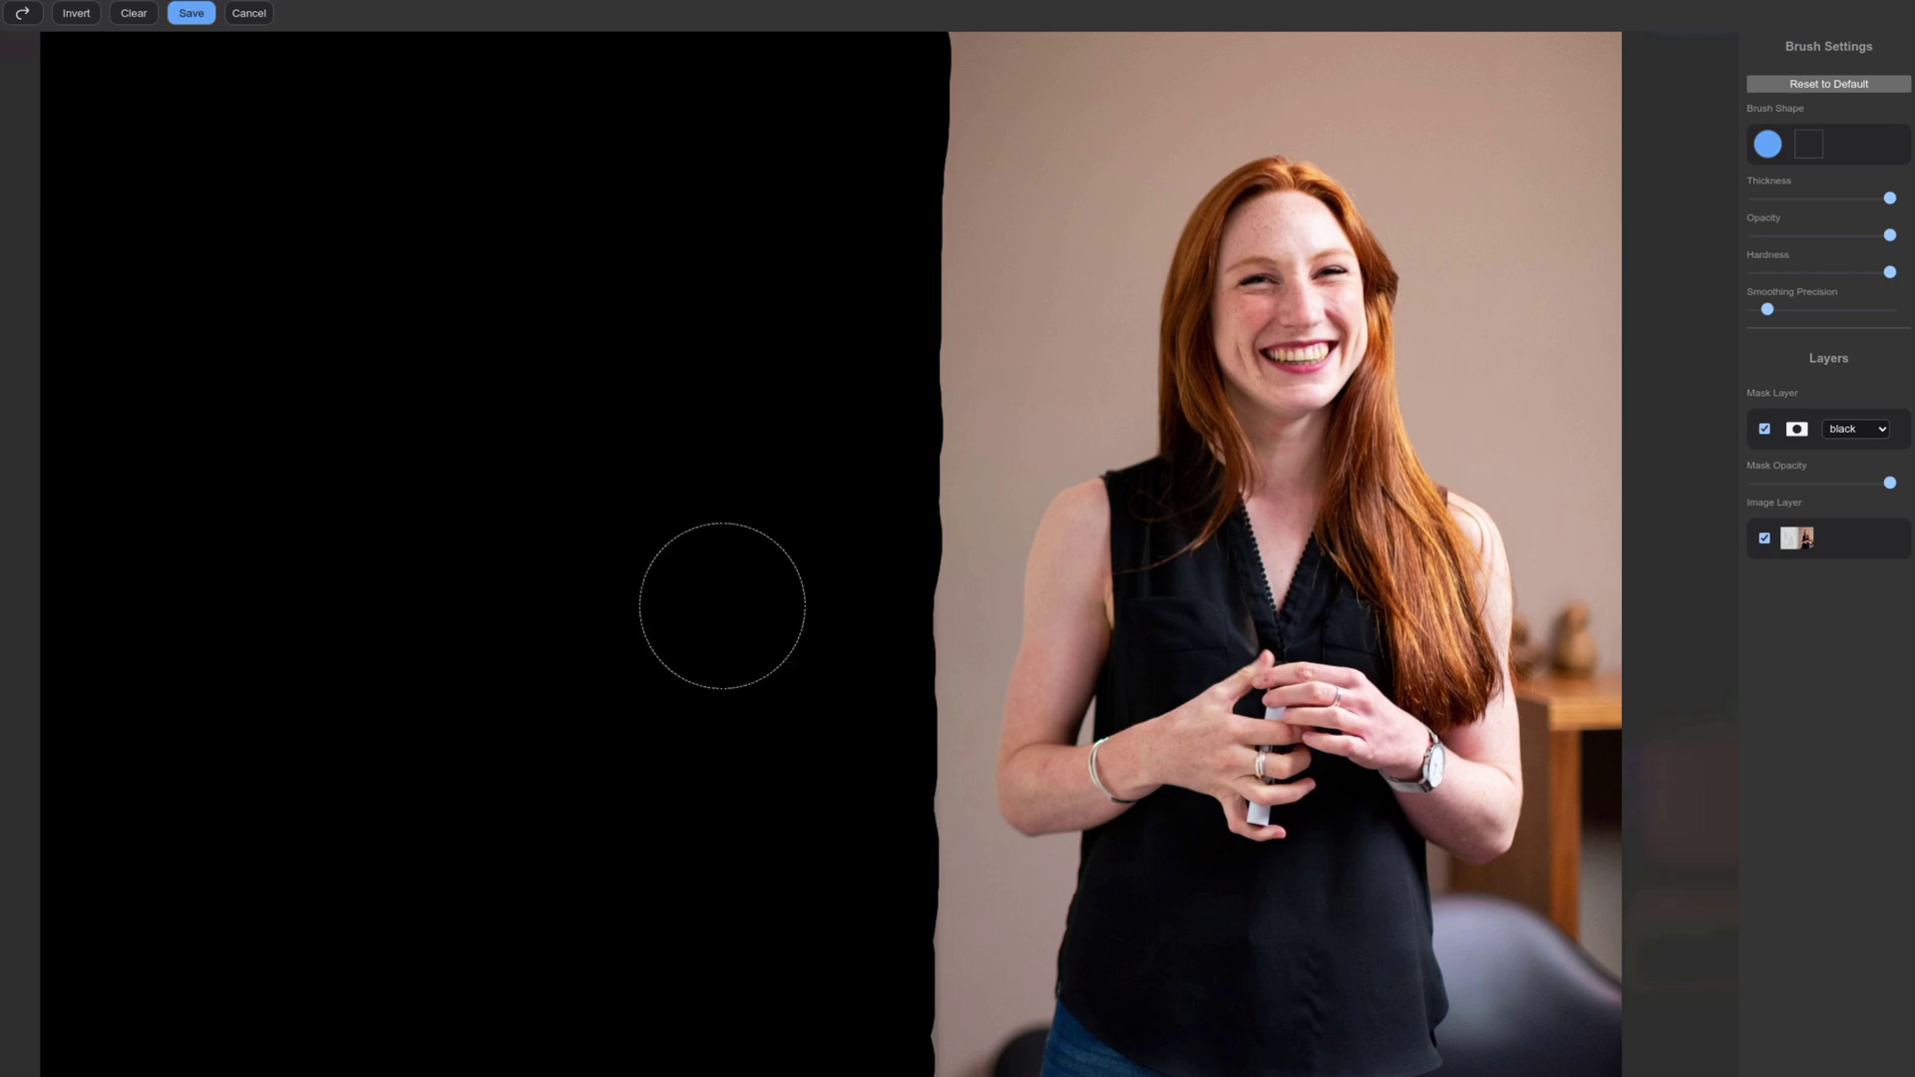
pyautogui.moveTo(1884, 488); pyautogui.dragTo(1779, 488)
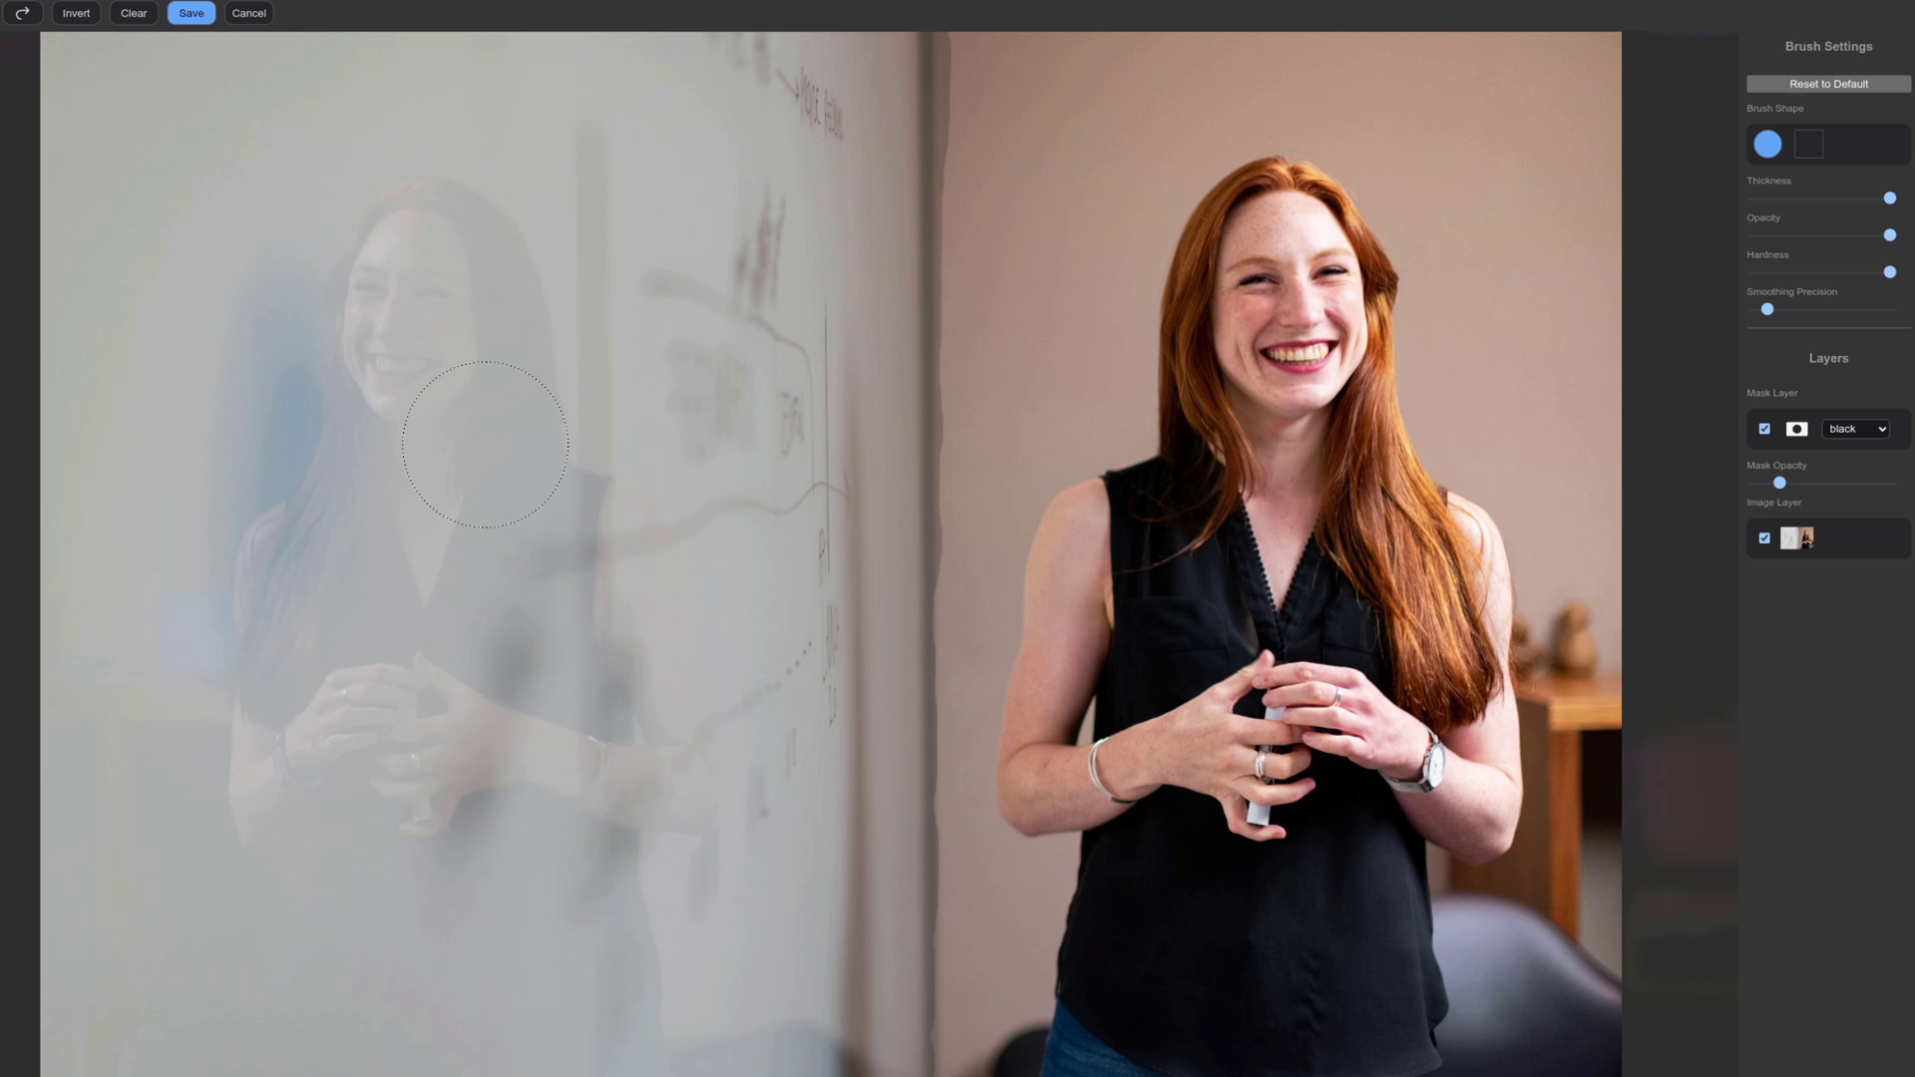
pyautogui.moveTo(1779, 486); pyautogui.dragTo(1826, 486)
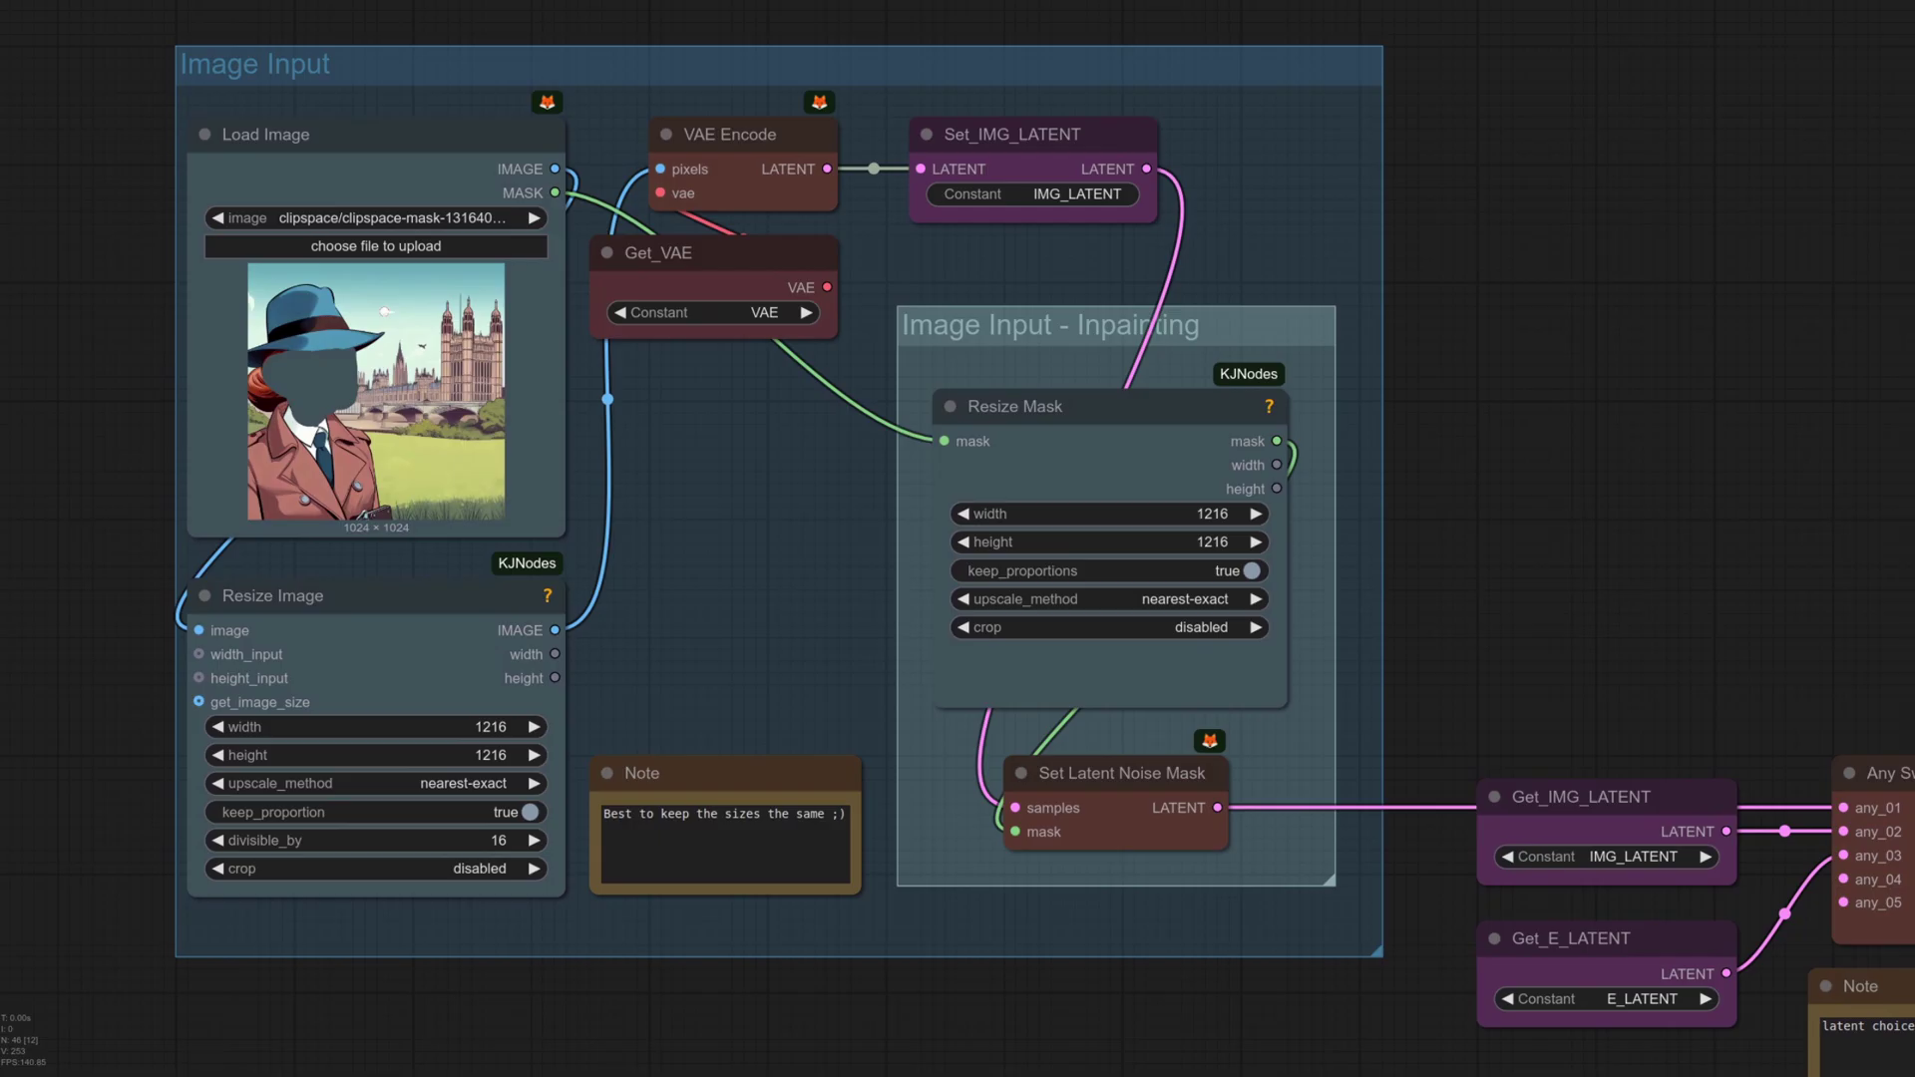
# Bring up the context menu for the newly loaded blue-hat figure image.
pyautogui.rightClick(365, 369)
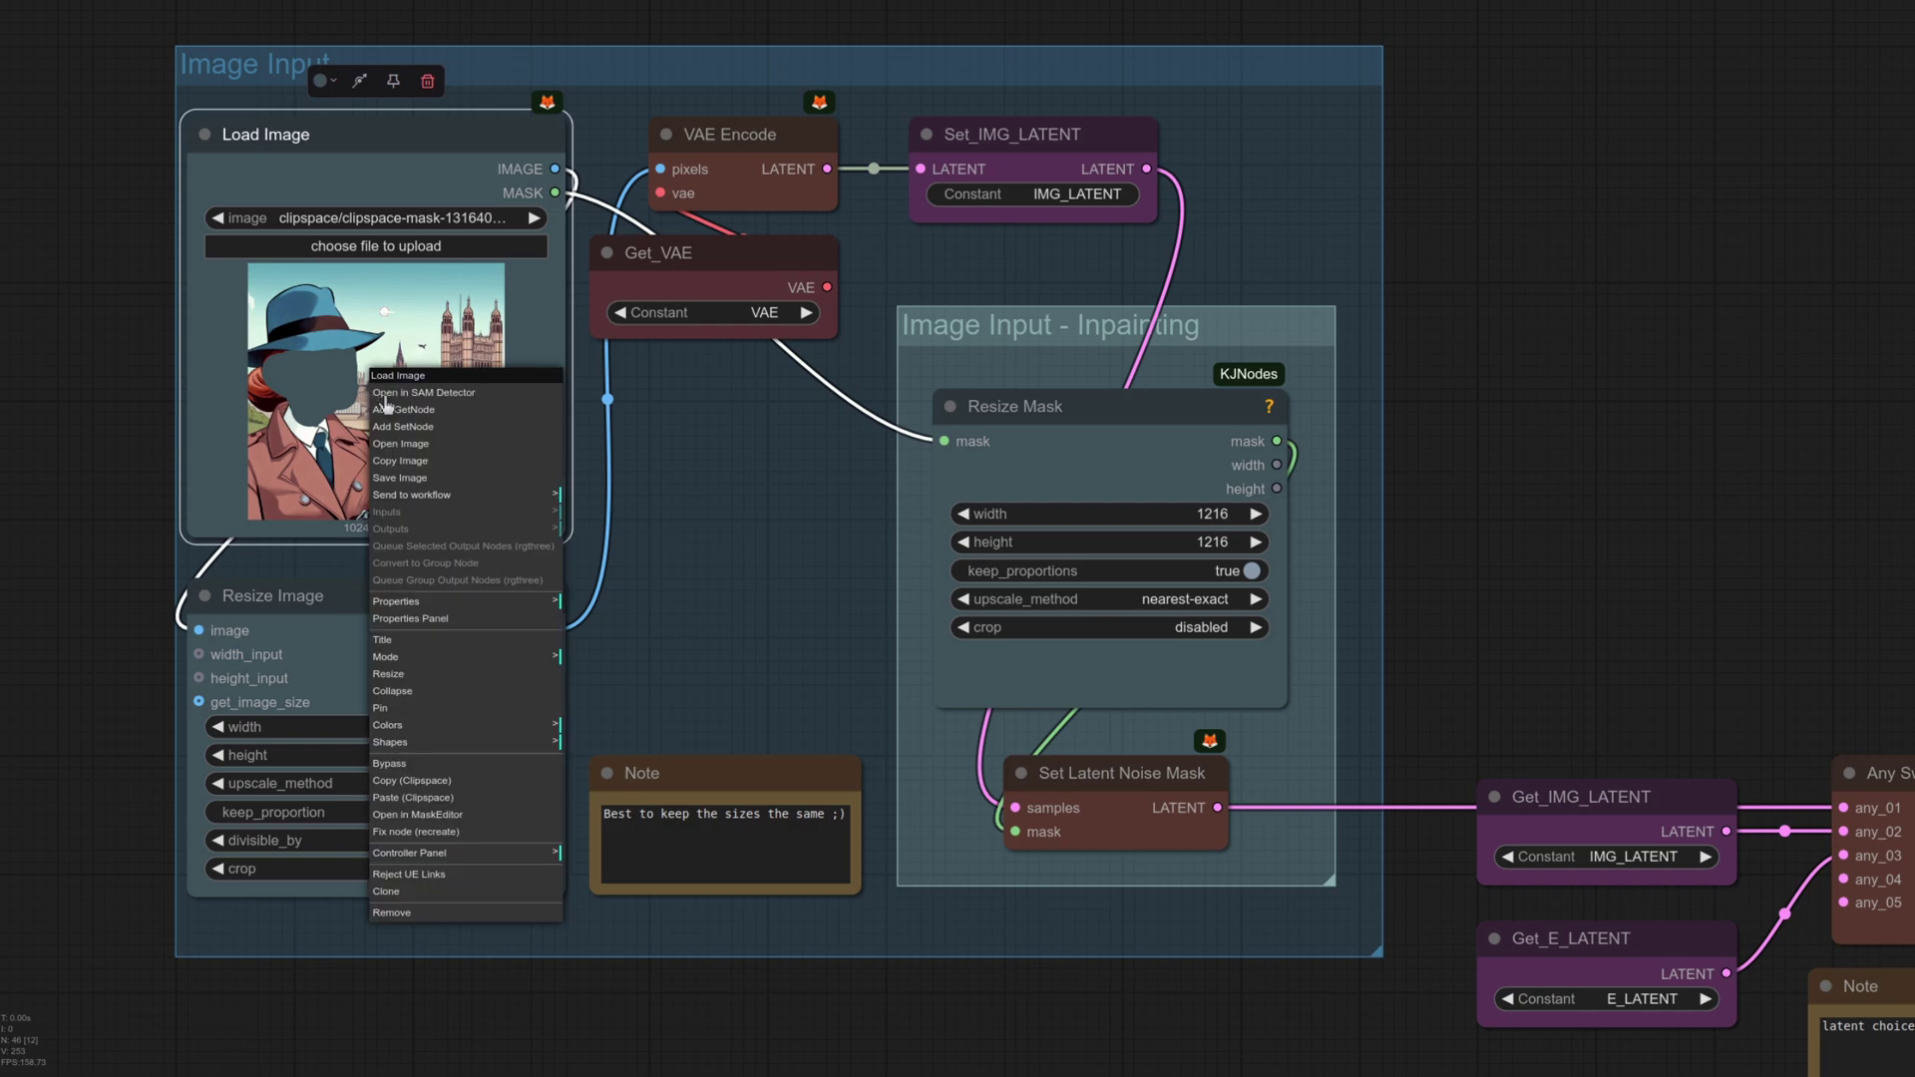